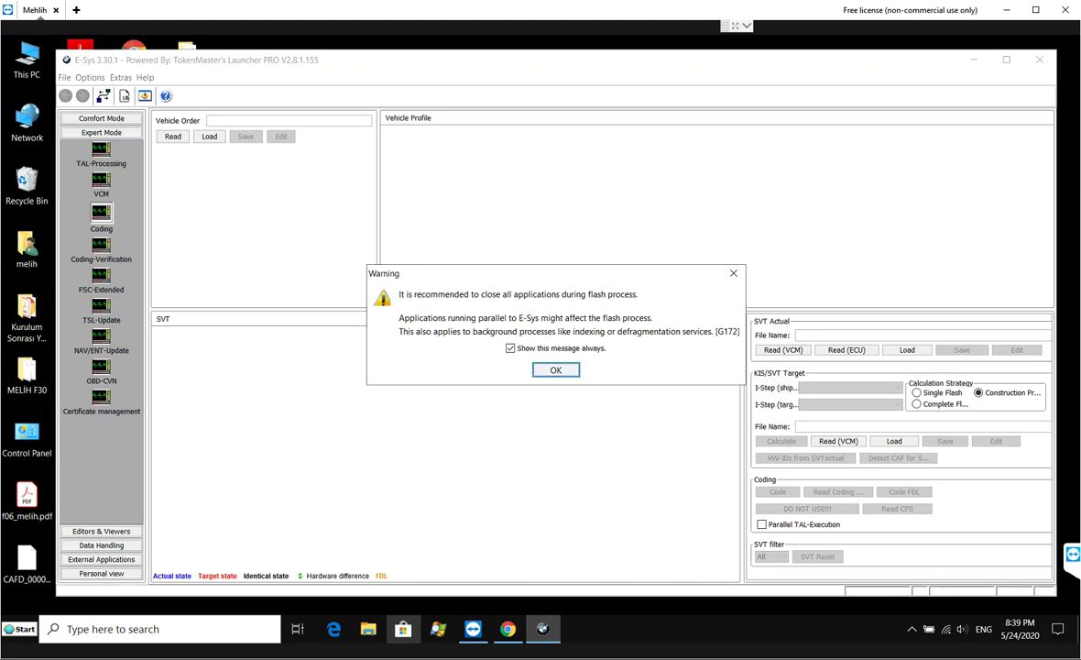
- Acknowledge the flash-process warning and open the FDL-Editor
{"action": "left_click", "coordinate": [556, 370]}
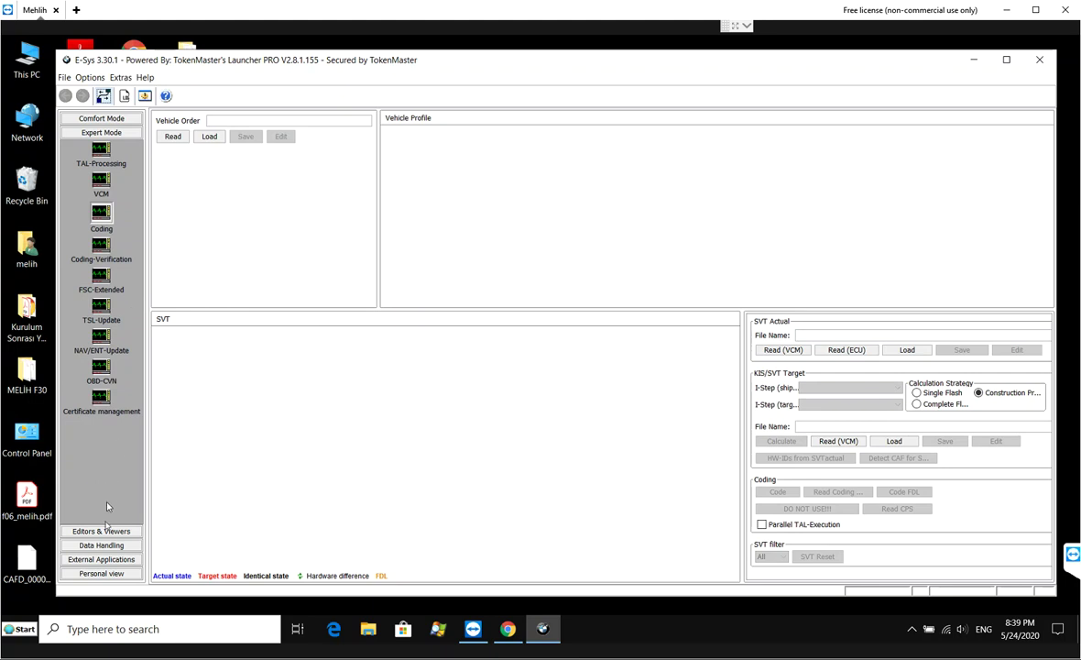
{"action": "left_click", "coordinate": [100, 530]}
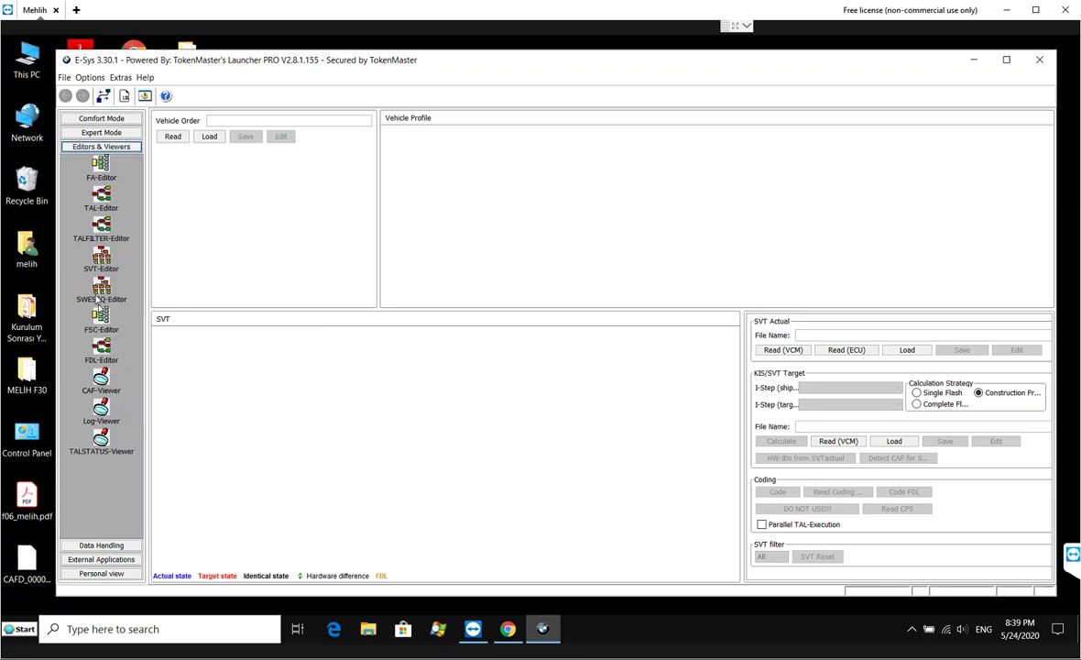
{"action": "left_click", "coordinate": [102, 350]}
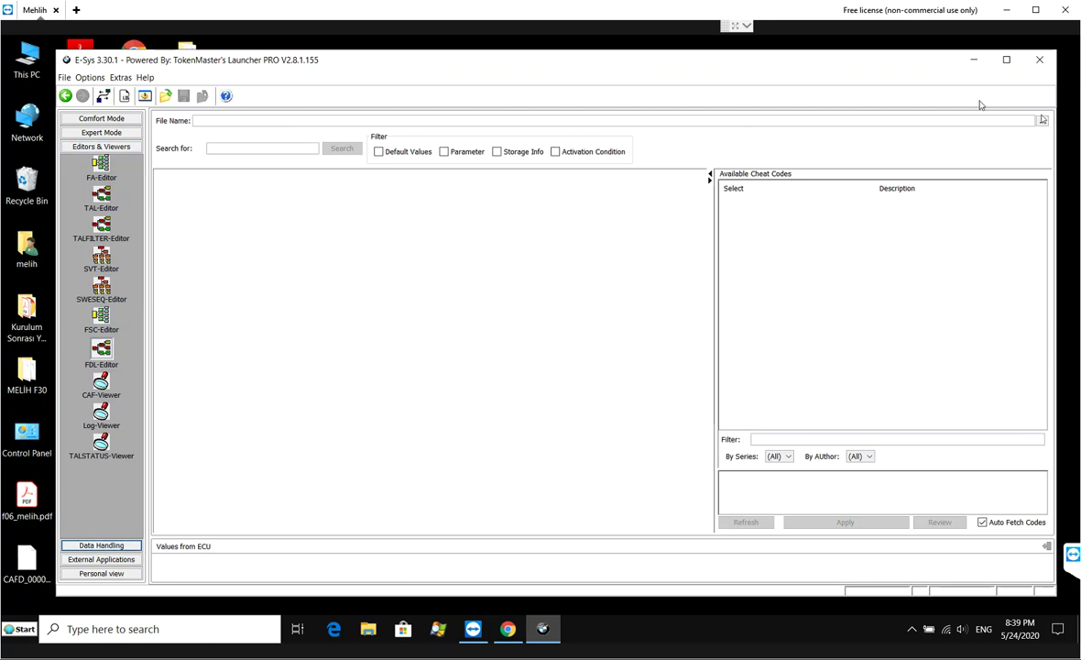
- Open the coding file CAFD_00000DED_003_015_016.ncd from the CAF folder
{"action": "left_click", "coordinate": [1041, 120]}
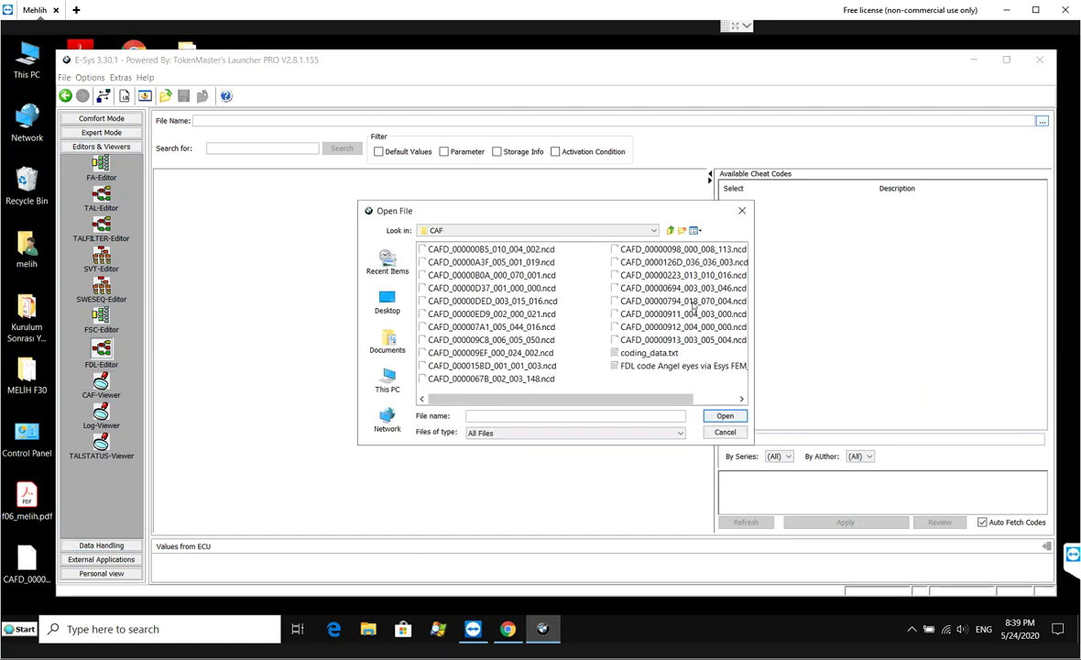
{"action": "left_click", "coordinate": [646, 300]}
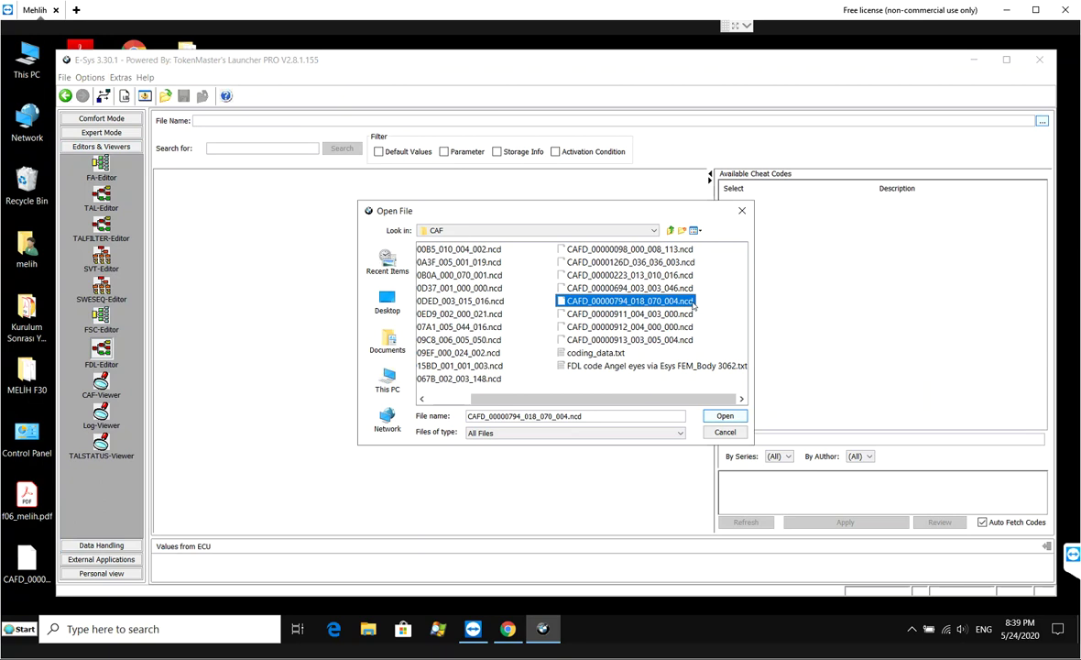
{"action": "left_click", "coordinate": [456, 400]}
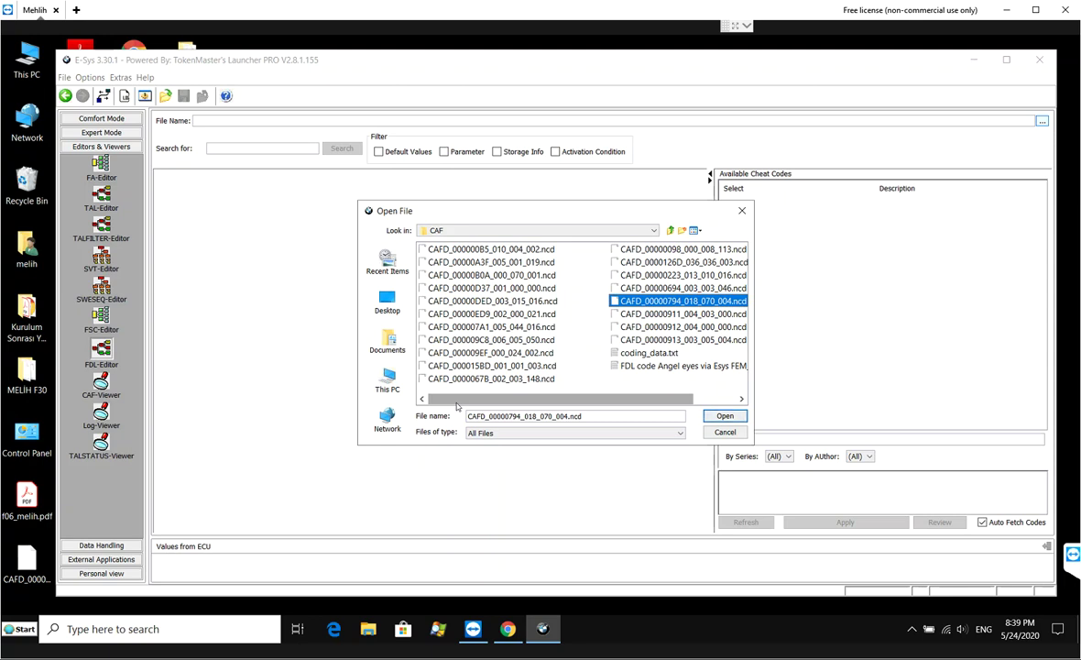
{"action": "left_click", "coordinate": [489, 302]}
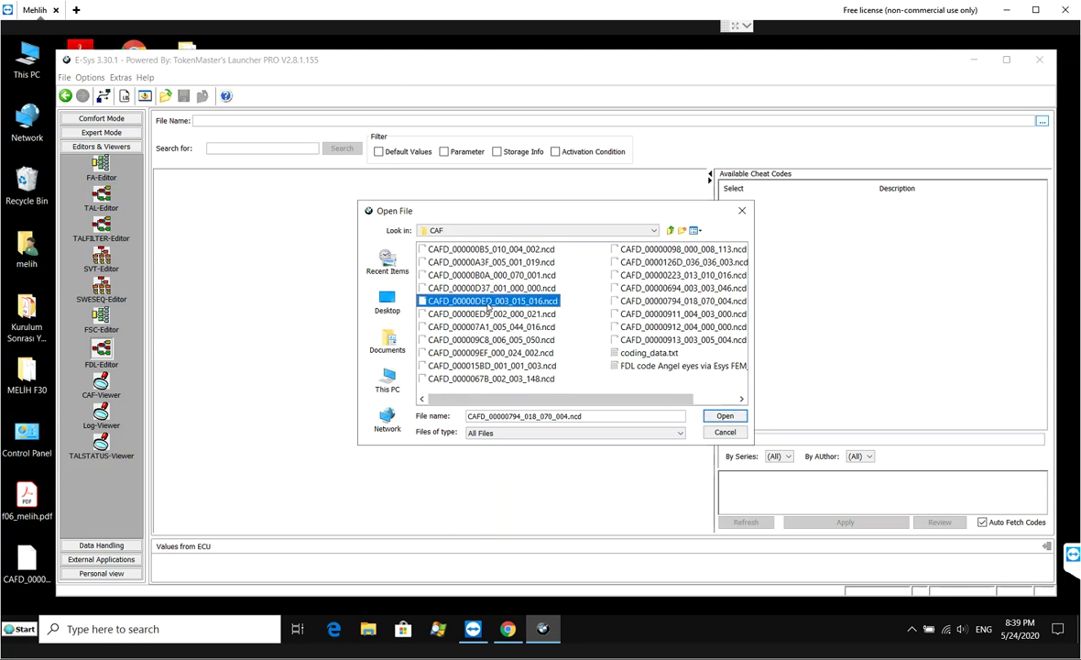
{"action": "left_click", "coordinate": [724, 415]}
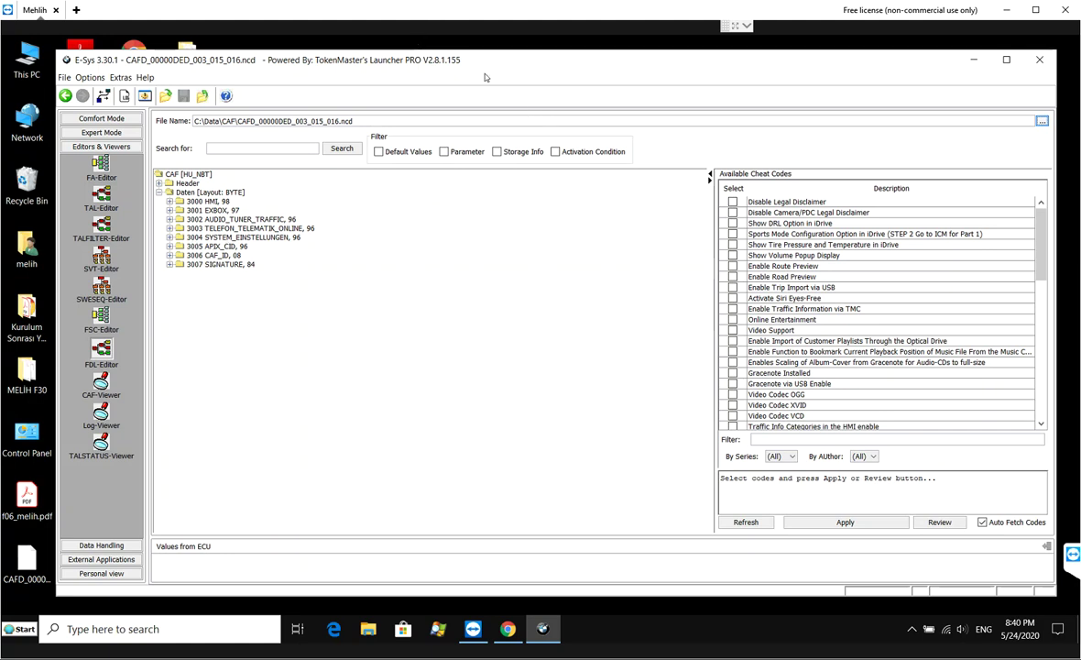
- Expand the VIDEO_HANDBRAKE function under Funktionen in the 3000 HMI group
{"action": "left_click", "coordinate": [170, 203]}
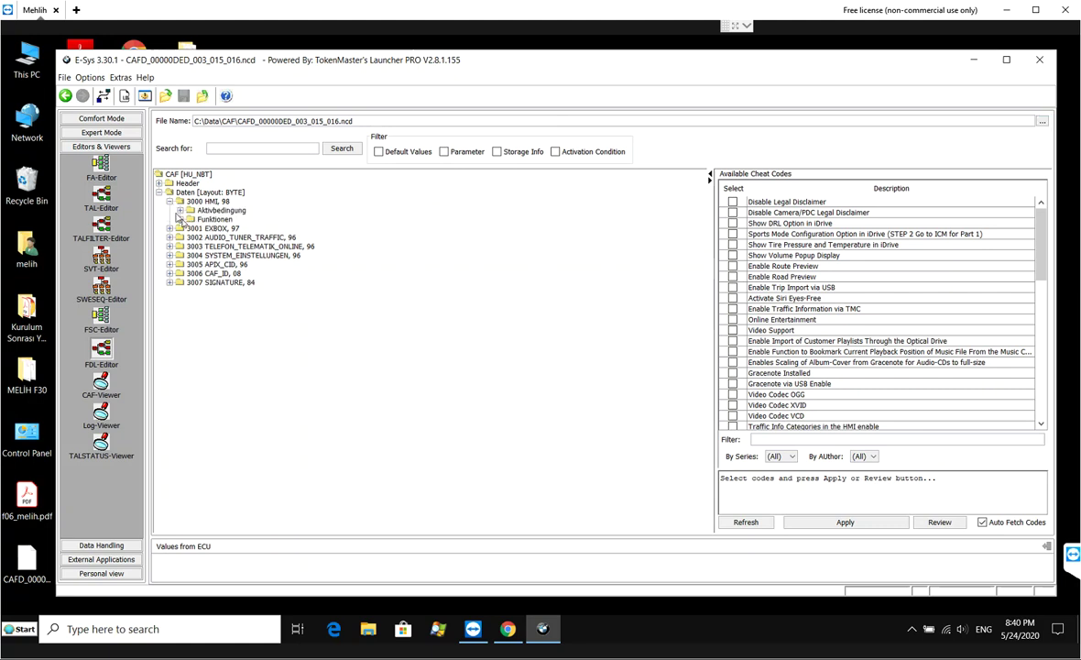
{"action": "left_click", "coordinate": [181, 219]}
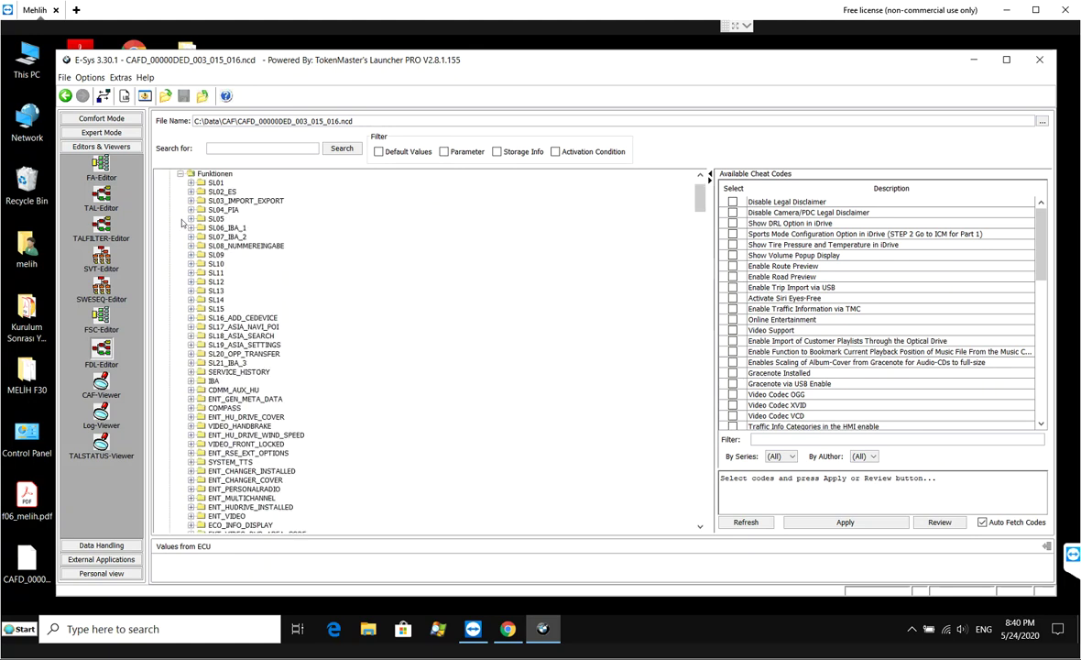
{"action": "scroll", "coordinate": [182, 221], "scroll_direction": "up", "scroll_amount": 2}
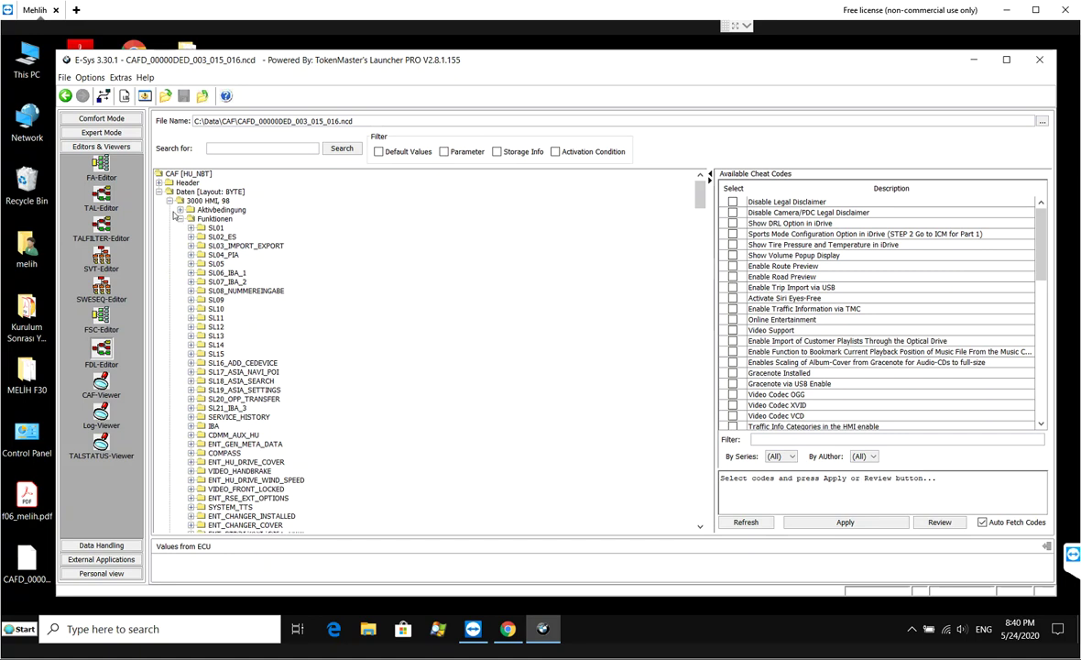
{"action": "scroll", "coordinate": [191, 258], "scroll_direction": "down", "scroll_amount": 1}
{"action": "scroll", "coordinate": [195, 264], "scroll_direction": "down", "scroll_amount": 4}
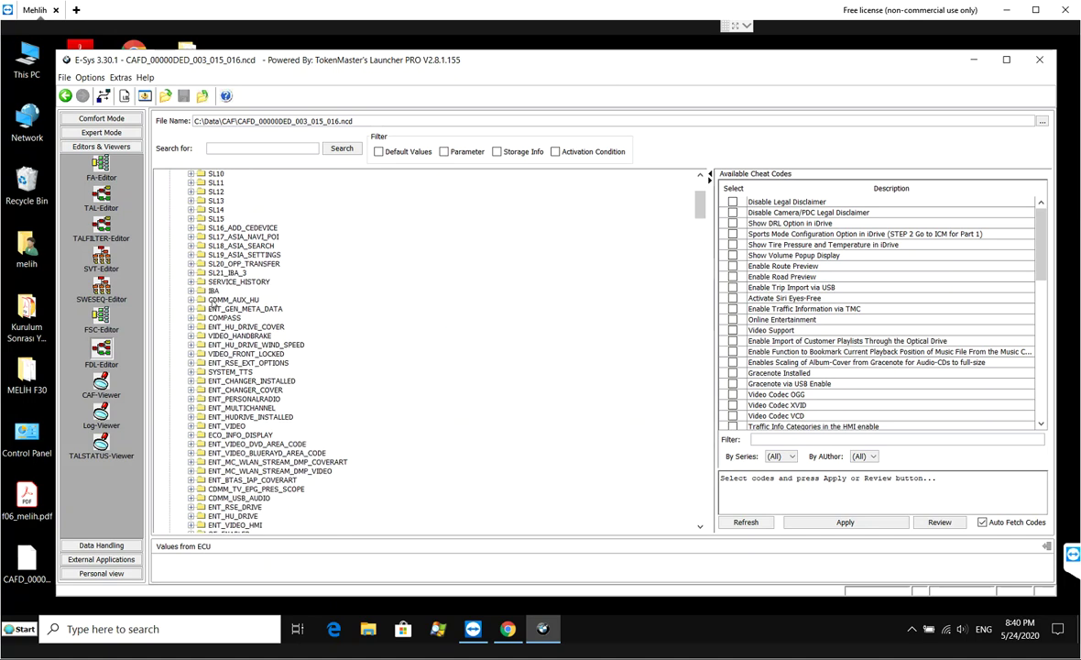
{"action": "left_click", "coordinate": [218, 336]}
{"action": "left_click", "coordinate": [192, 337]}
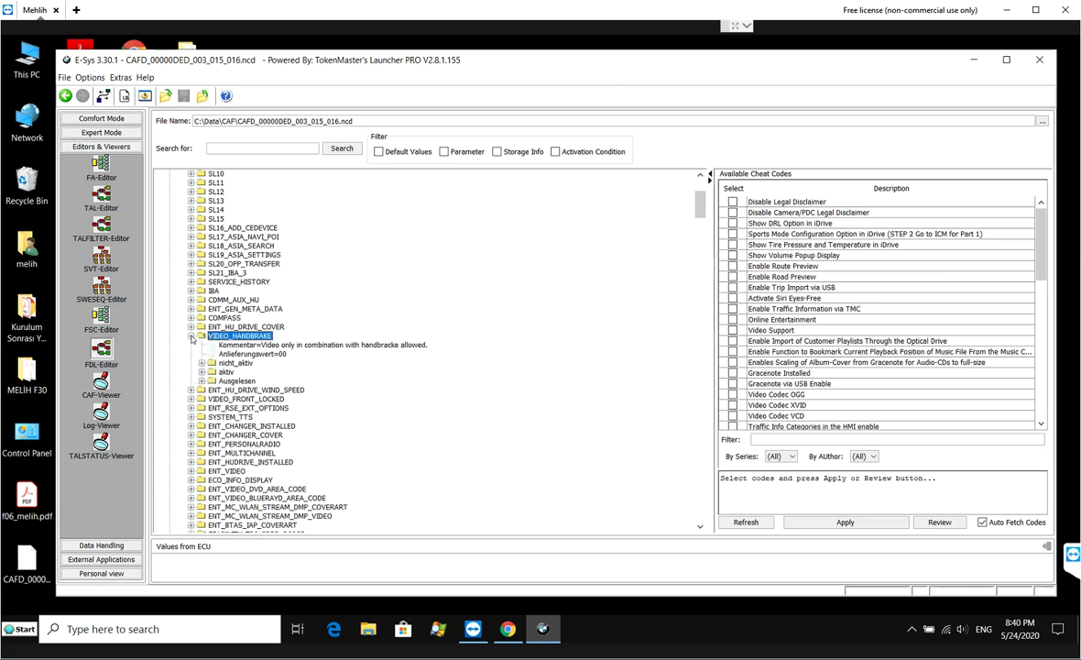
- Set the Ausgelesen value of VIDEO_HANDBRAKE to aktiv and save the coding file
{"action": "left_click", "coordinate": [201, 381]}
{"action": "left_click", "coordinate": [244, 390]}
{"action": "right_click", "coordinate": [251, 391]}
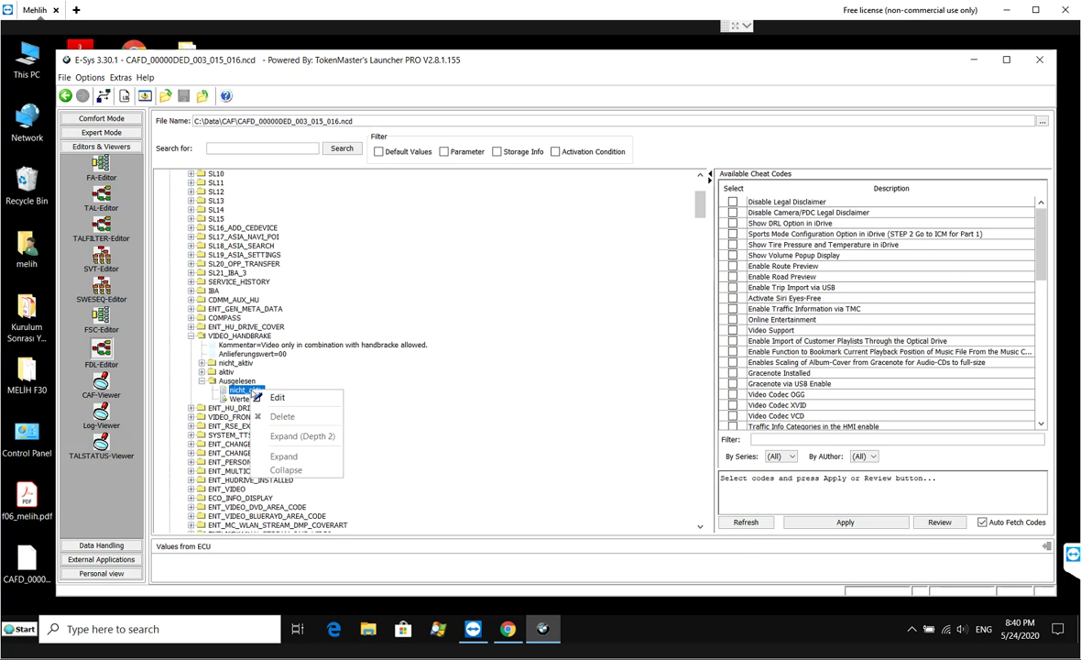
{"action": "left_click", "coordinate": [277, 397]}
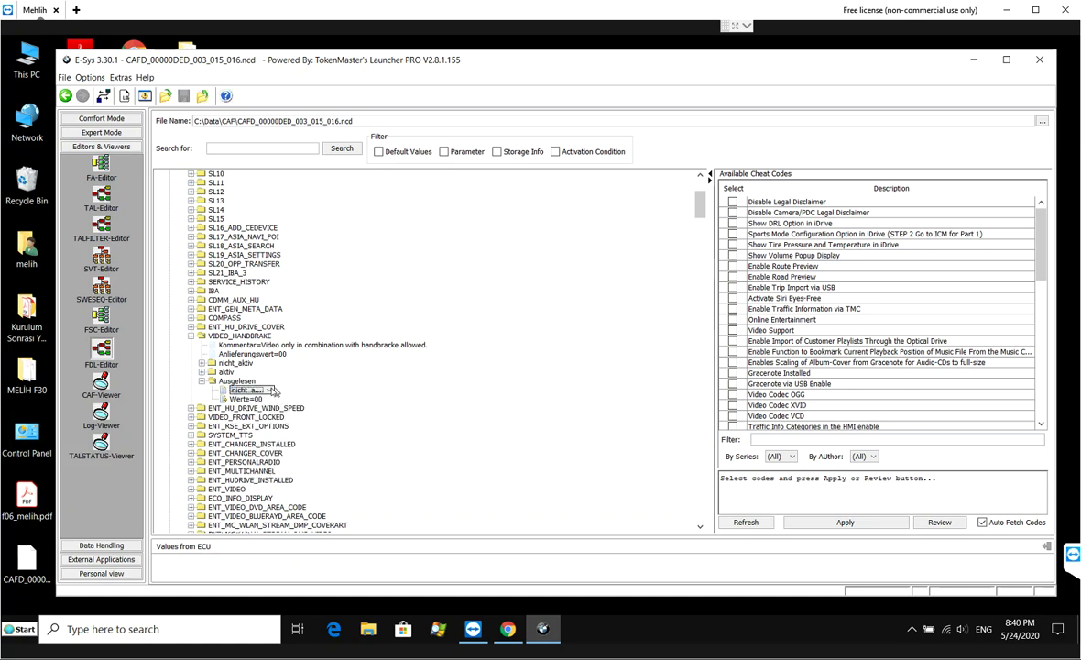
{"action": "left_click", "coordinate": [271, 391]}
{"action": "left_click", "coordinate": [238, 408]}
{"action": "left_click", "coordinate": [183, 96]}
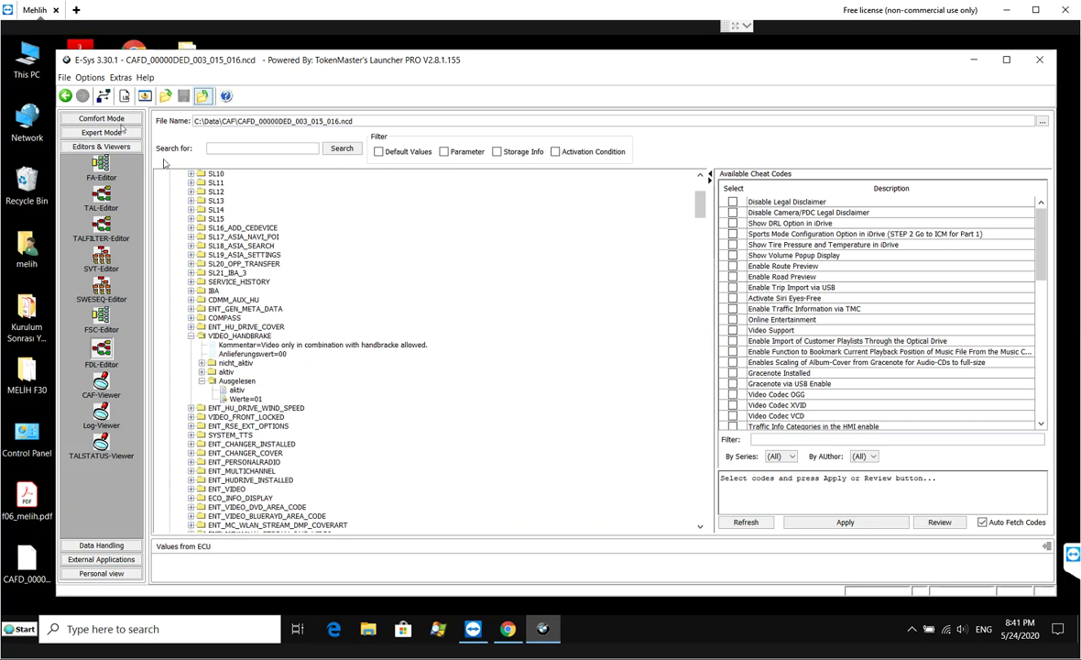
- Connect to the vehicle via VIN using the target F020_19_11_538_V_004_001_000 with VehicleInfo F020
{"action": "left_click", "coordinate": [104, 96]}
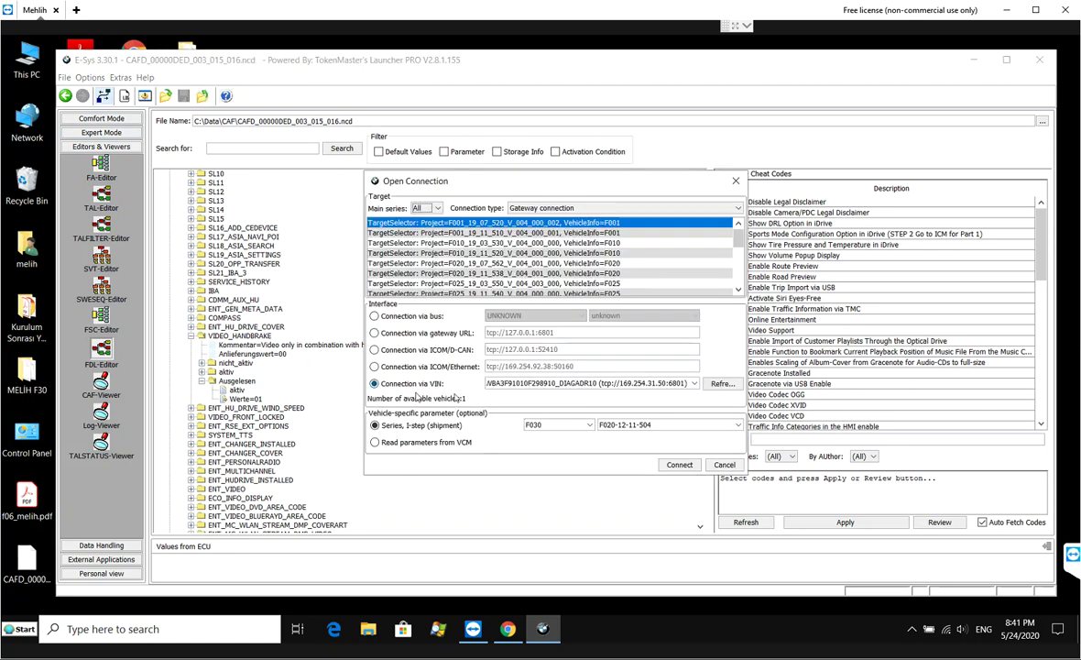
{"action": "left_click", "coordinate": [596, 274]}
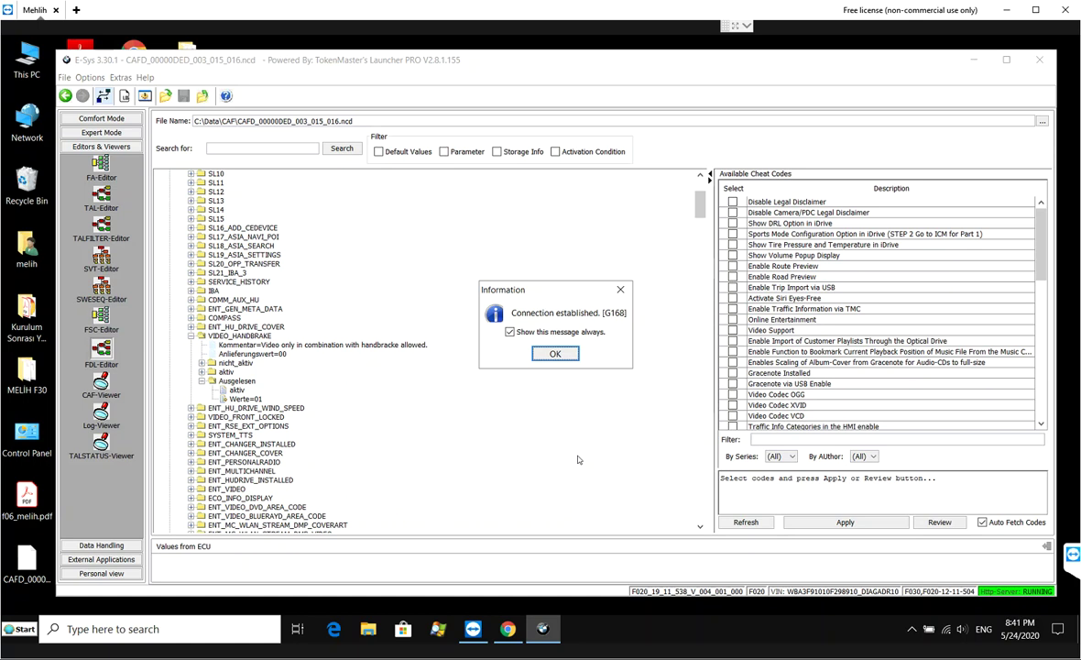
{"action": "left_click", "coordinate": [557, 353]}
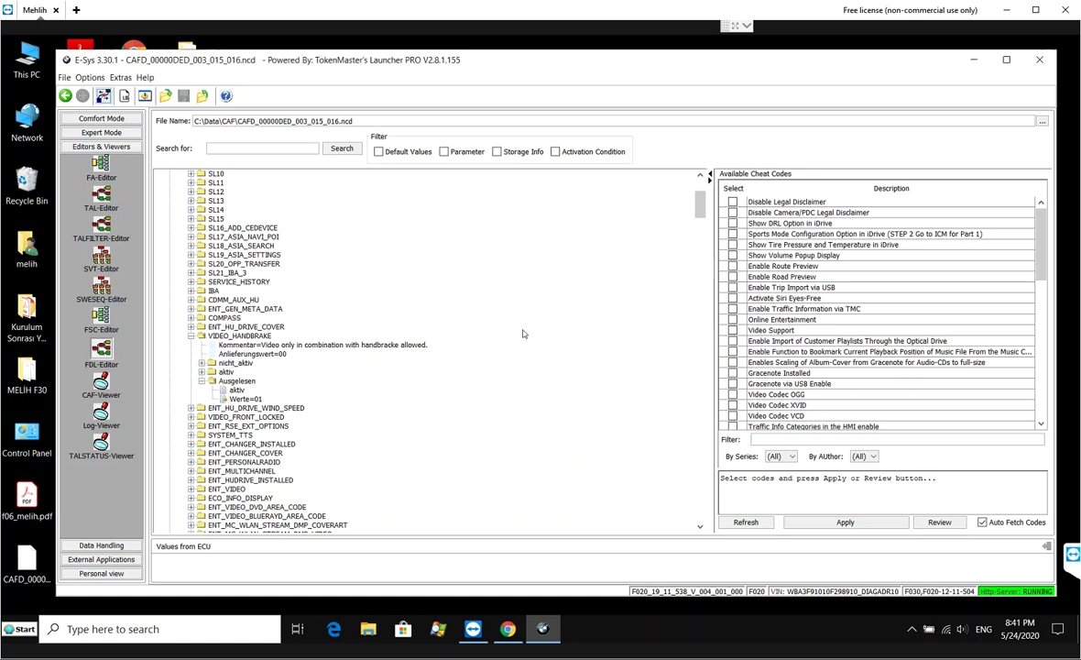
- In the expert Coding module, read and activate the vehicle order (FA), and read the actual SVT from the VCM
{"action": "left_click", "coordinate": [101, 133]}
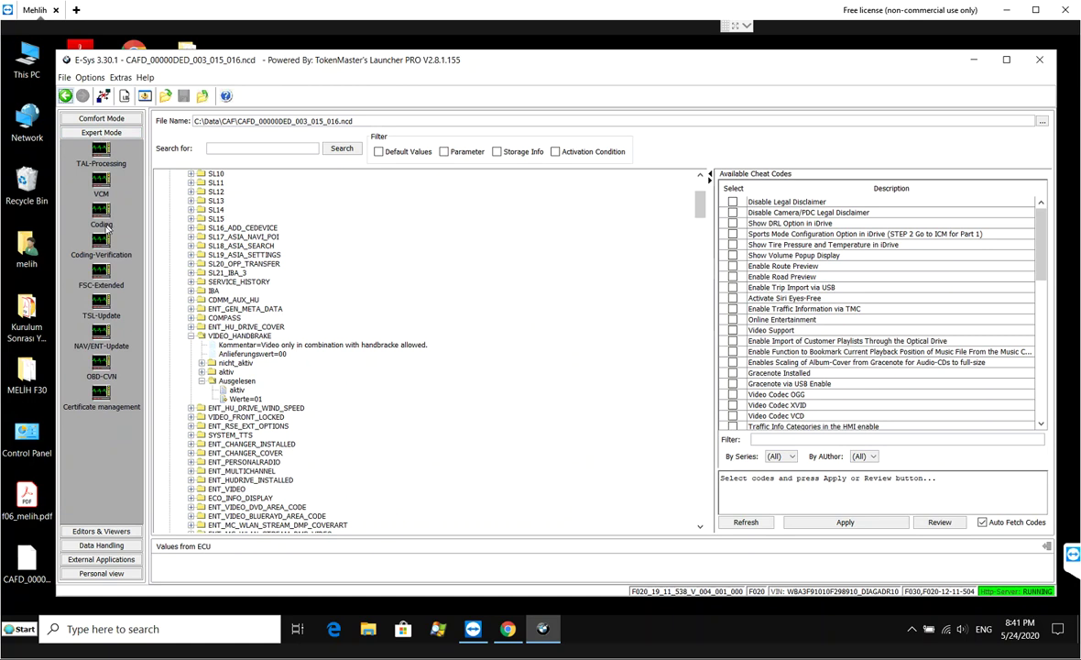
{"action": "left_click", "coordinate": [104, 210]}
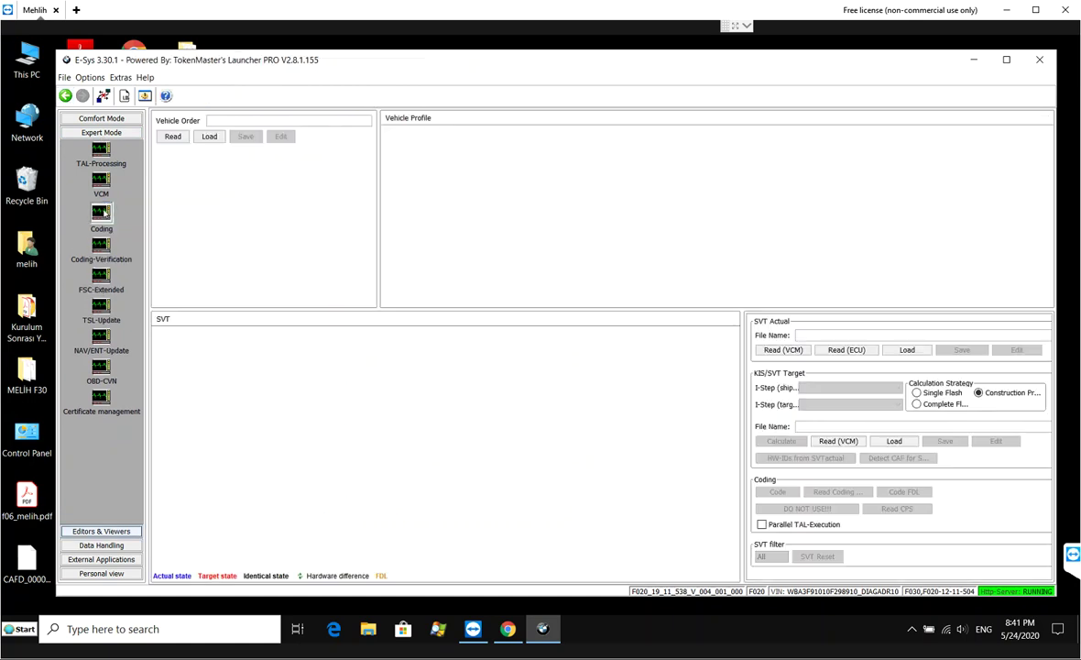
{"action": "left_click", "coordinate": [172, 137]}
{"action": "right_click", "coordinate": [178, 160]}
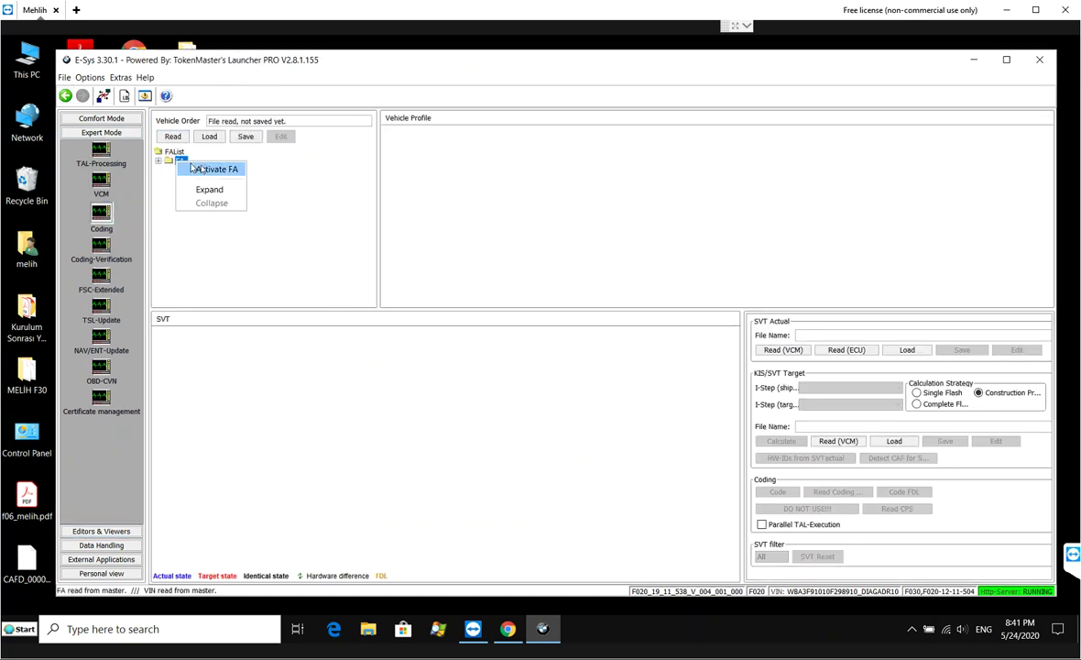
{"action": "left_click", "coordinate": [206, 167]}
{"action": "left_click", "coordinate": [780, 350]}
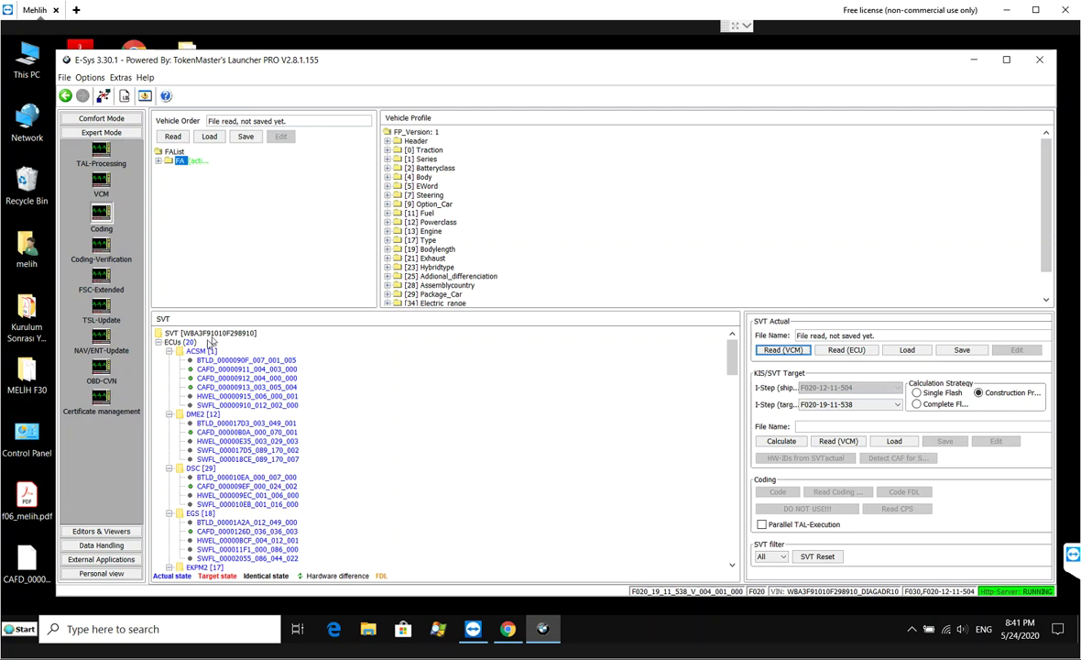
- Read the coding data of the HU_NBT [63] control unit in the SVT and close the report
{"action": "scroll", "coordinate": [229, 365], "scroll_direction": "down", "scroll_amount": 1}
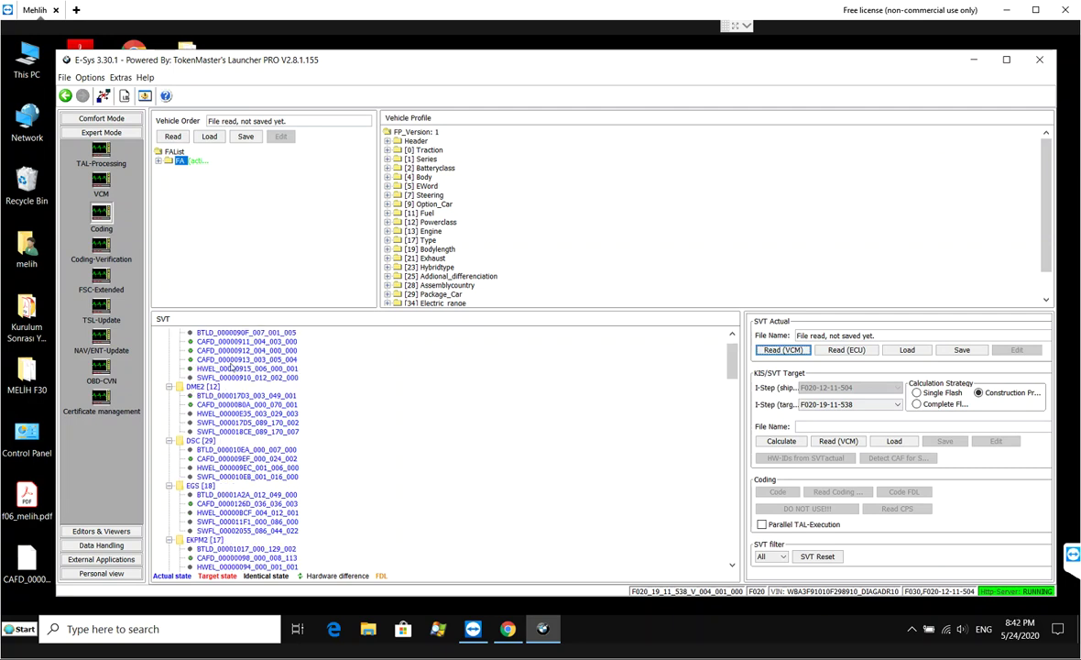
{"action": "scroll", "coordinate": [232, 368], "scroll_direction": "down", "scroll_amount": 8}
{"action": "scroll", "coordinate": [231, 367], "scroll_direction": "down", "scroll_amount": 3}
{"action": "scroll", "coordinate": [241, 397], "scroll_direction": "down", "scroll_amount": 1}
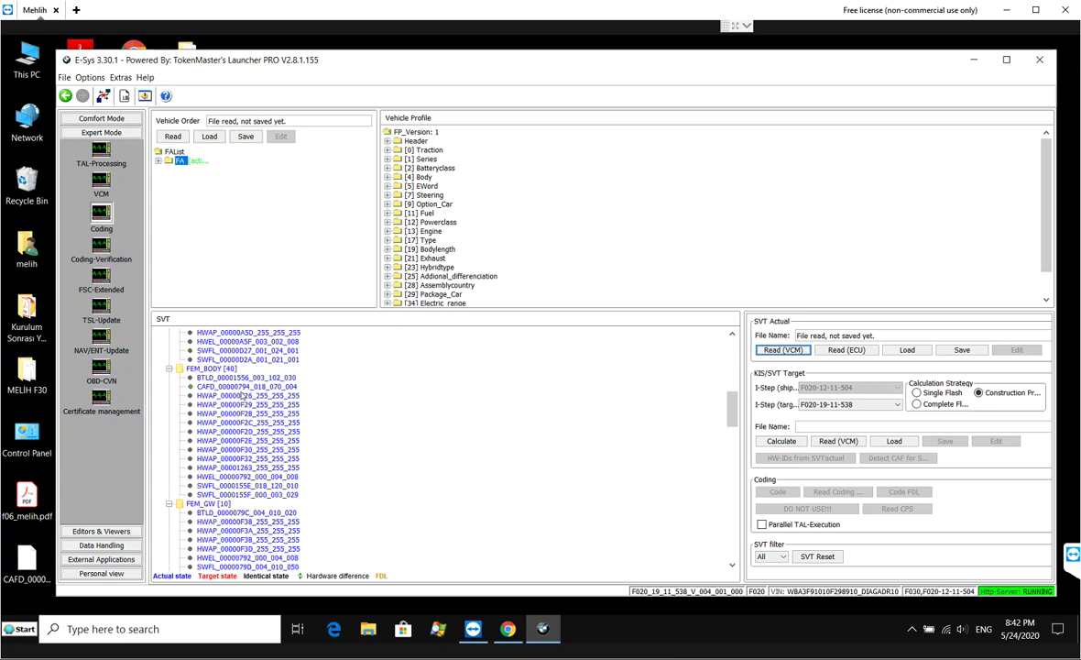
{"action": "scroll", "coordinate": [242, 397], "scroll_direction": "down", "scroll_amount": 5}
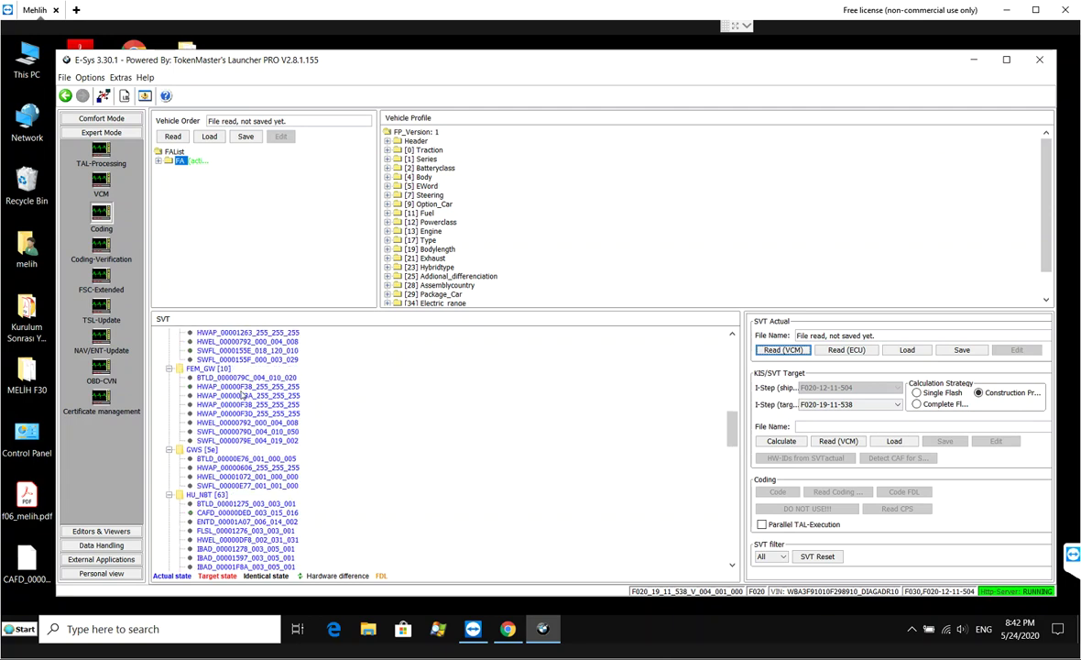
{"action": "scroll", "coordinate": [243, 396], "scroll_direction": "down", "scroll_amount": 5}
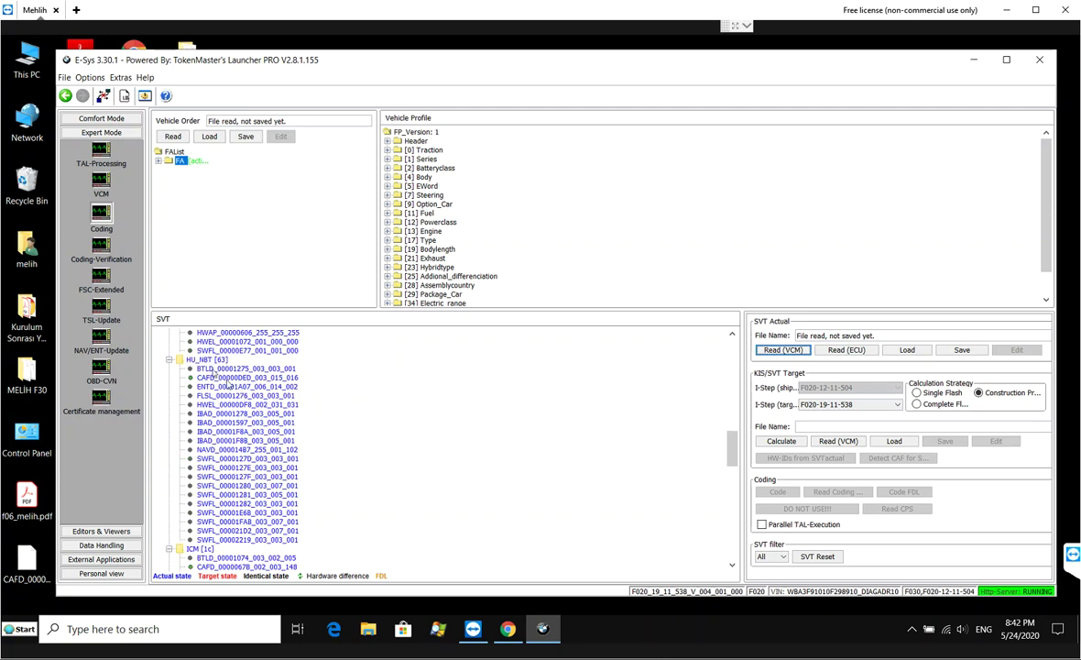
{"action": "left_click", "coordinate": [209, 359]}
{"action": "right_click", "coordinate": [217, 360]}
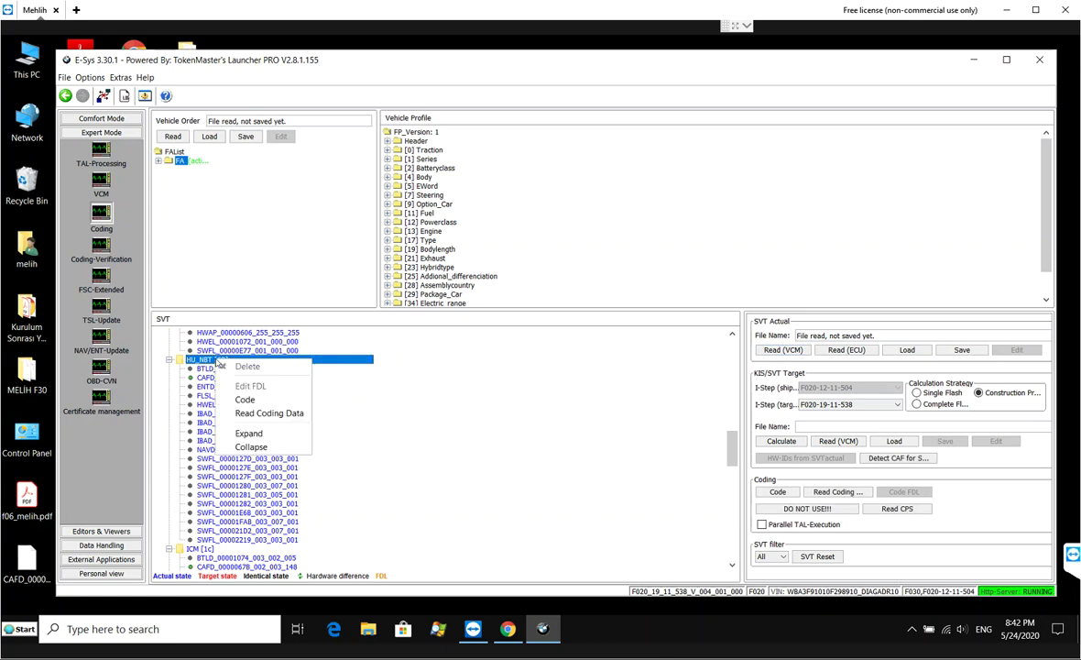
{"action": "left_click", "coordinate": [269, 413]}
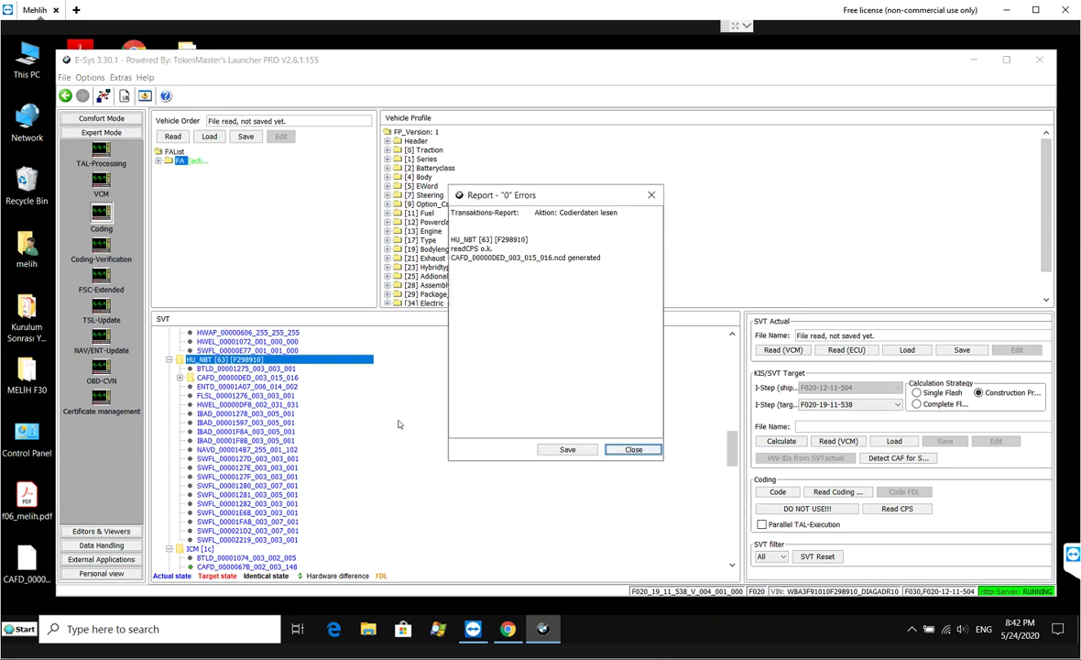
{"action": "left_click", "coordinate": [645, 450]}
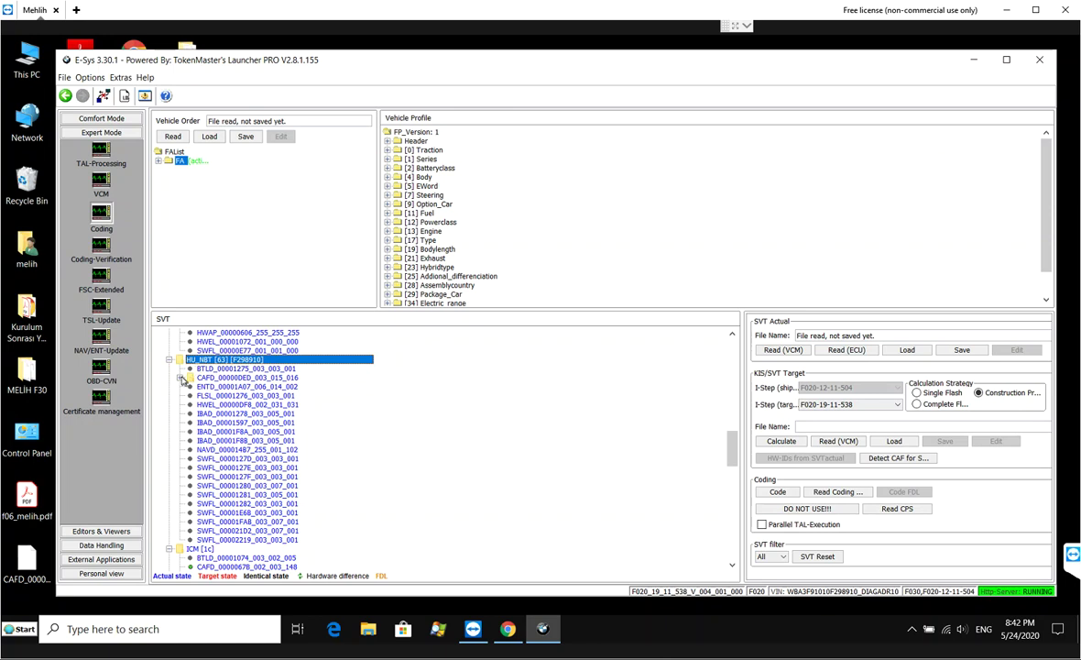
- Open the CAFD_00000DED_003_015_016 coding data read from HU_NBT for FDL editing
{"action": "left_click", "coordinate": [222, 387]}
{"action": "right_click", "coordinate": [231, 387]}
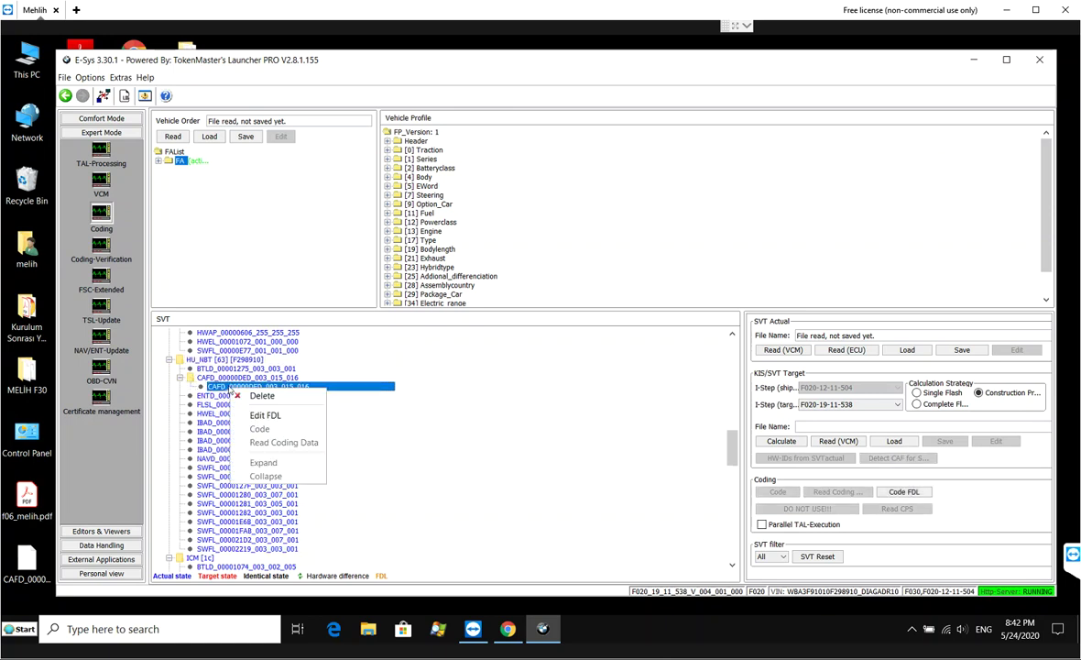
{"action": "left_click", "coordinate": [268, 414]}
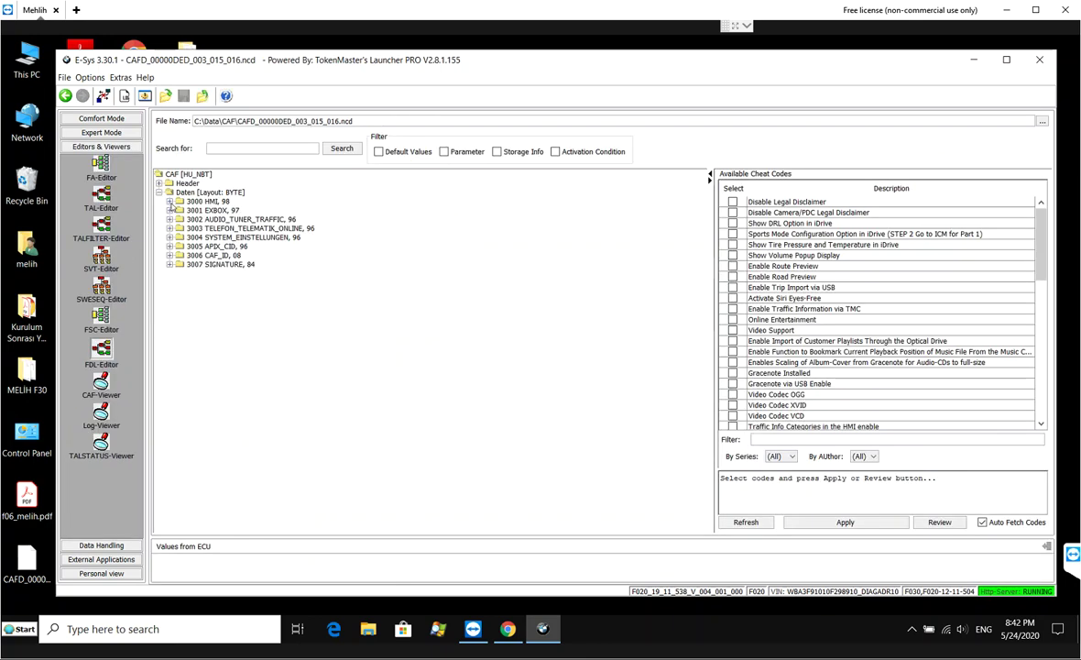
- Set the Ausgelesen value of VIDEO_HANDBRAKE, among the 3000 HMI functions, to aktiv and save the coding file
{"action": "left_click", "coordinate": [169, 201]}
{"action": "left_click", "coordinate": [180, 219]}
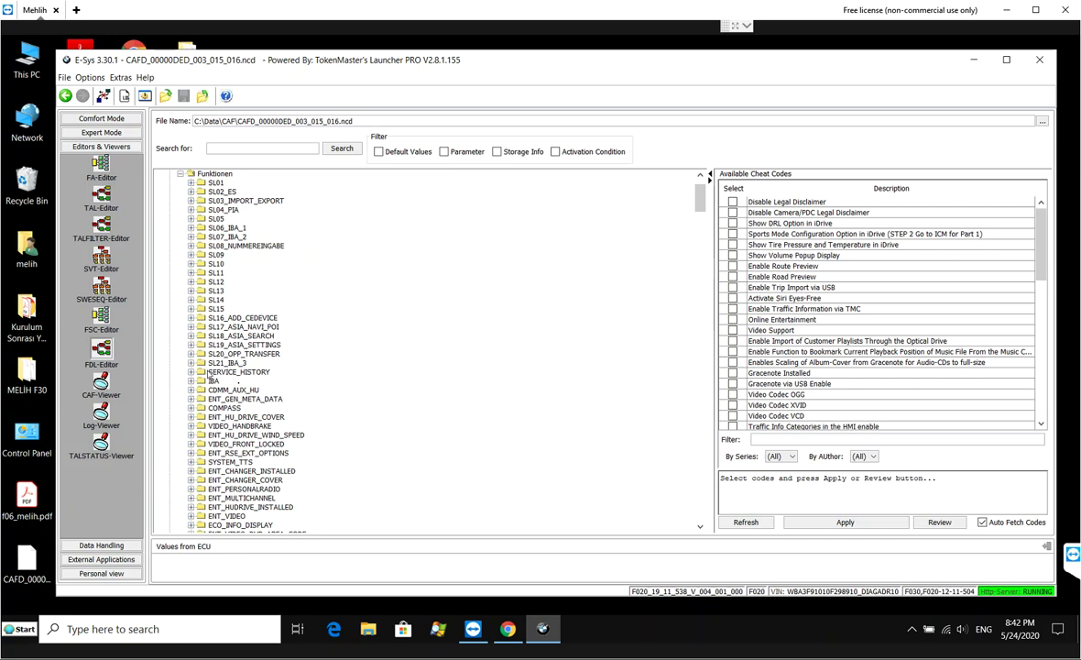
{"action": "scroll", "coordinate": [210, 375], "scroll_direction": "down", "scroll_amount": 2}
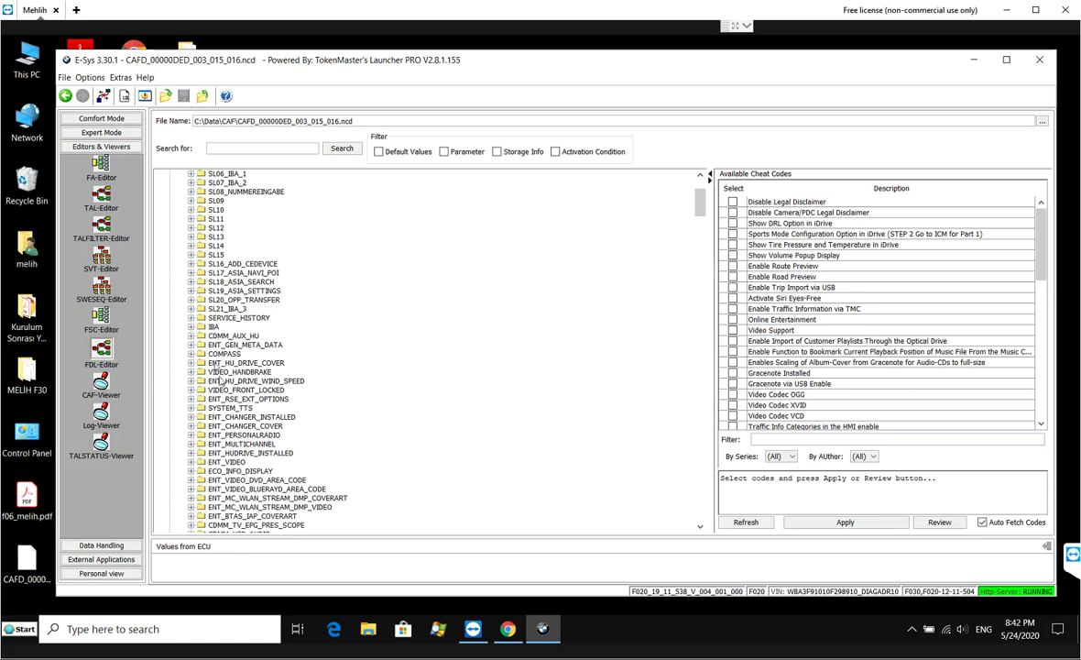
{"action": "left_click", "coordinate": [212, 372]}
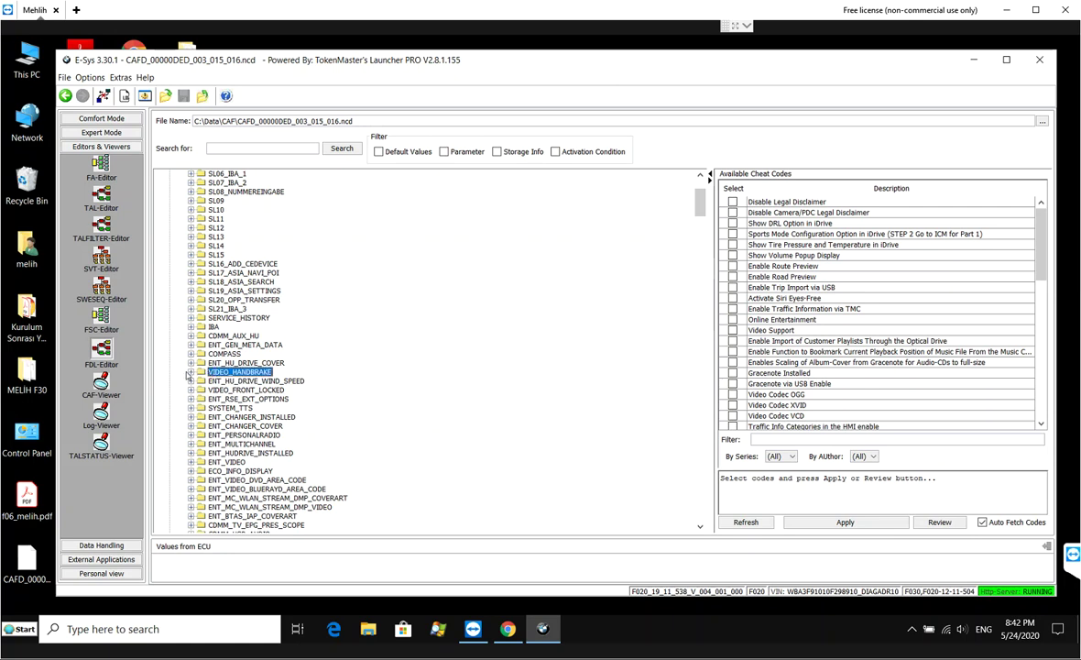
{"action": "left_click", "coordinate": [190, 372]}
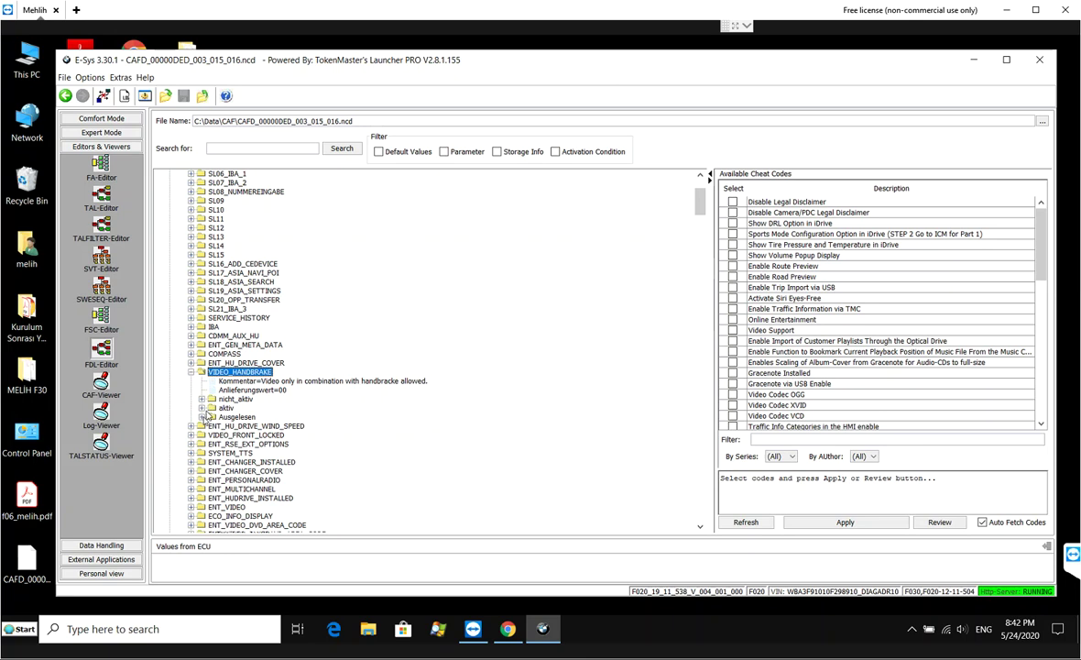
{"action": "left_click", "coordinate": [202, 417]}
{"action": "left_click", "coordinate": [245, 426]}
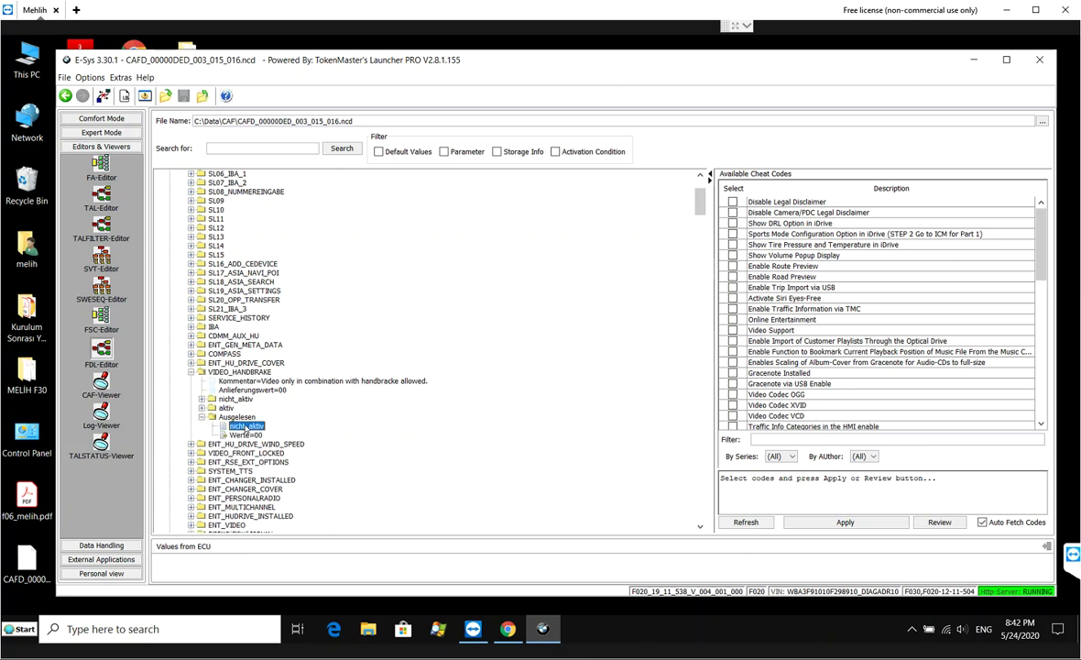
{"action": "right_click", "coordinate": [245, 427]}
{"action": "left_click", "coordinate": [273, 430]}
{"action": "left_click", "coordinate": [271, 427]}
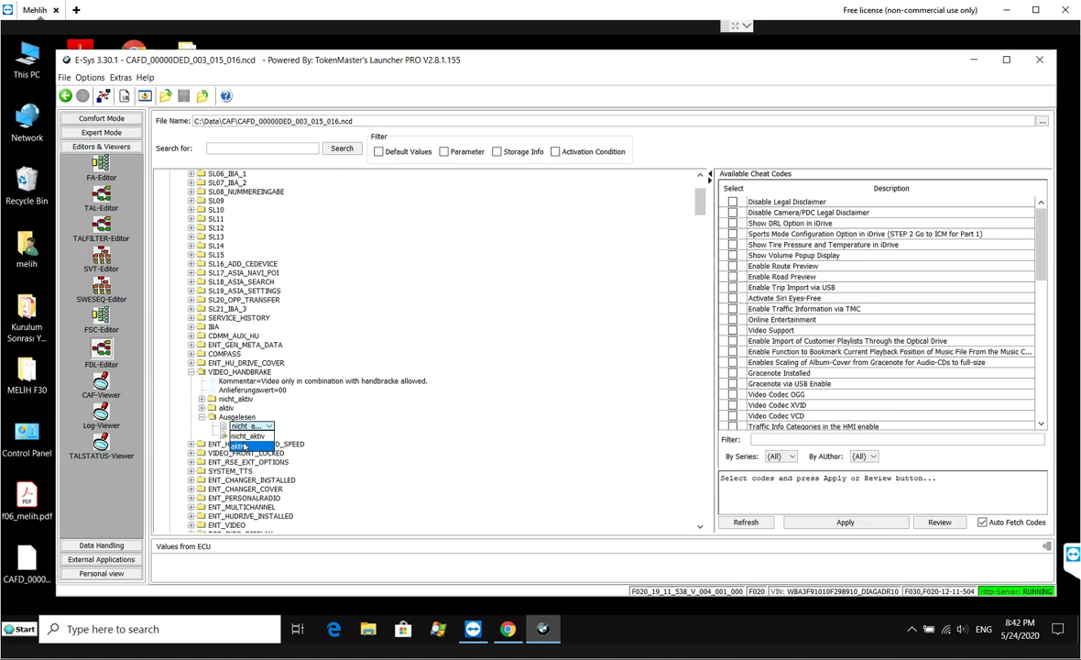
{"action": "left_click", "coordinate": [243, 446]}
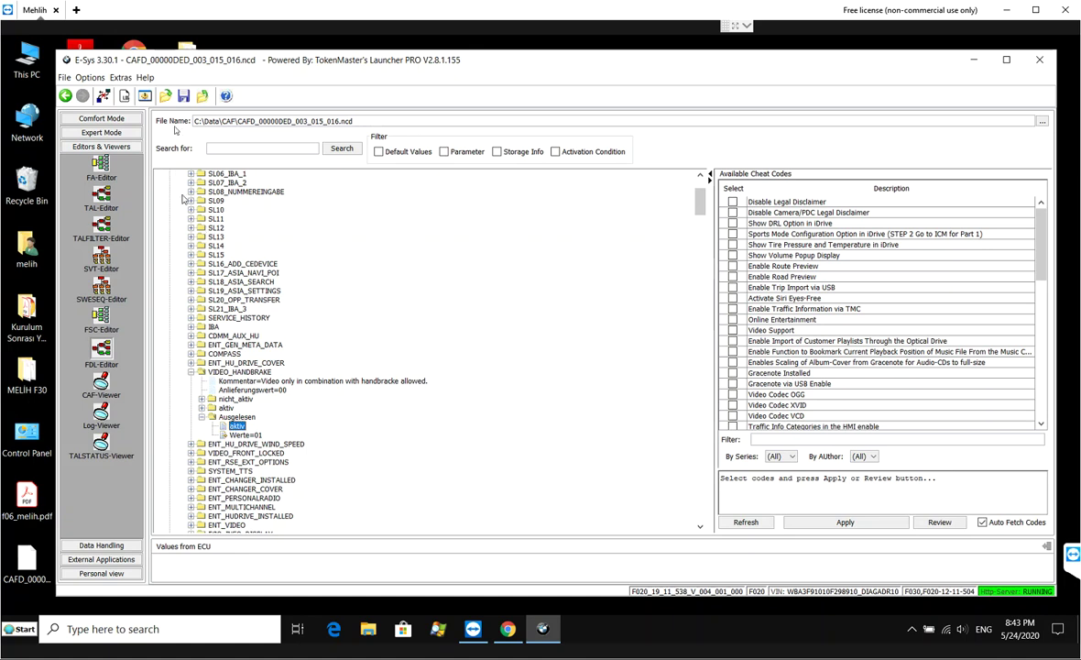
{"action": "left_click", "coordinate": [183, 95]}
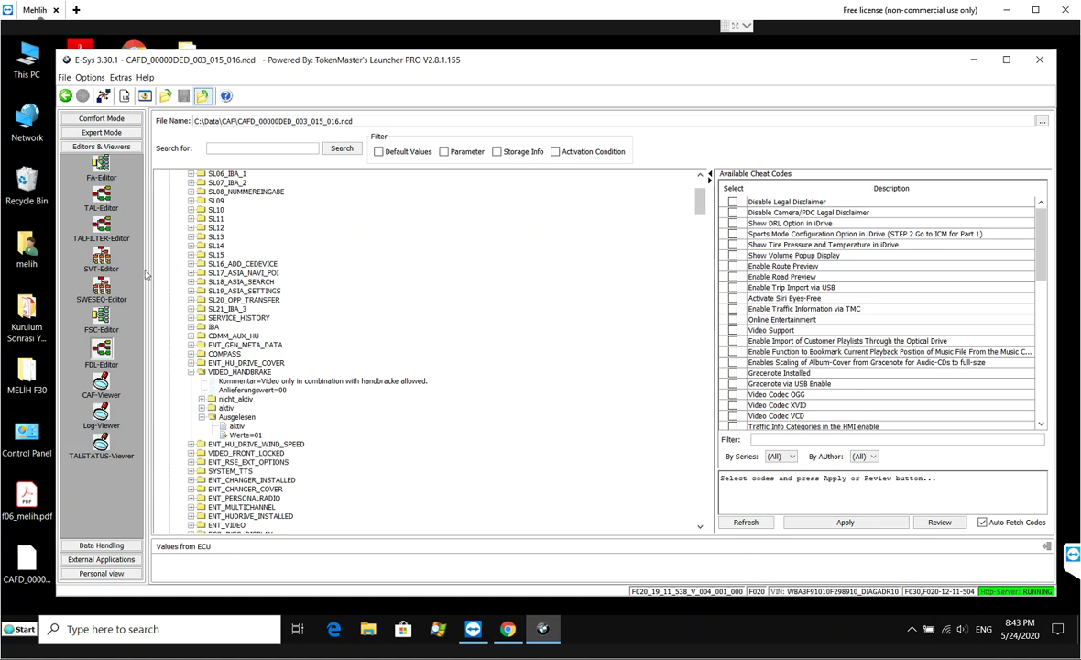
- Return to the expert Coding module, FDL-code the edited CAFD_00000DED_003_015_016 file to HU_NBT, review the log and close the report
{"action": "left_click", "coordinate": [98, 133]}
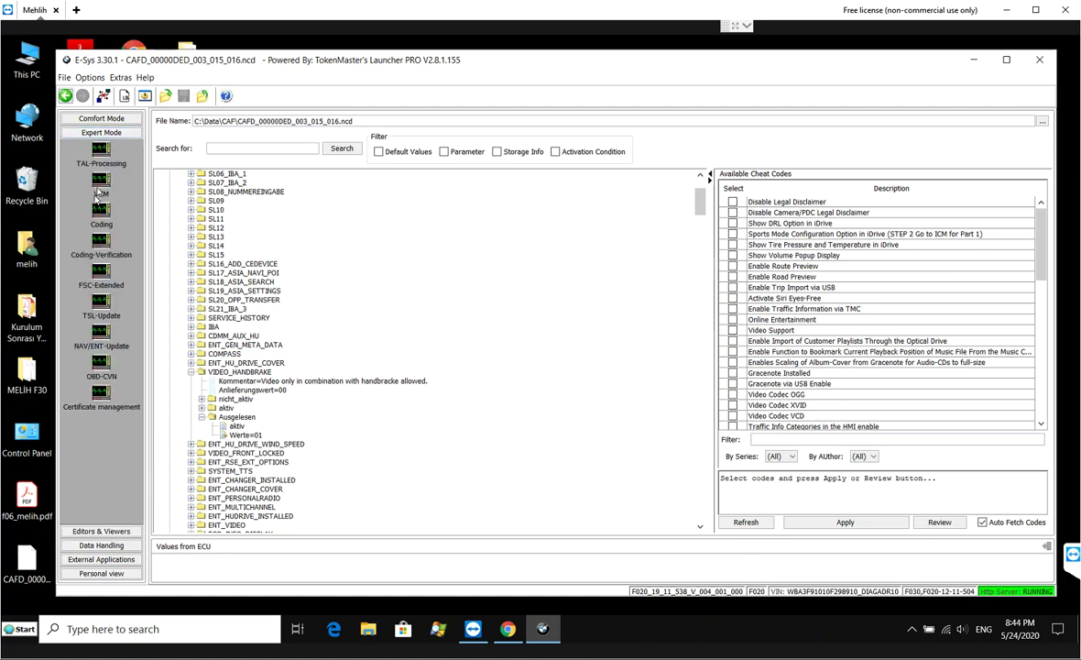
{"action": "left_click", "coordinate": [102, 213]}
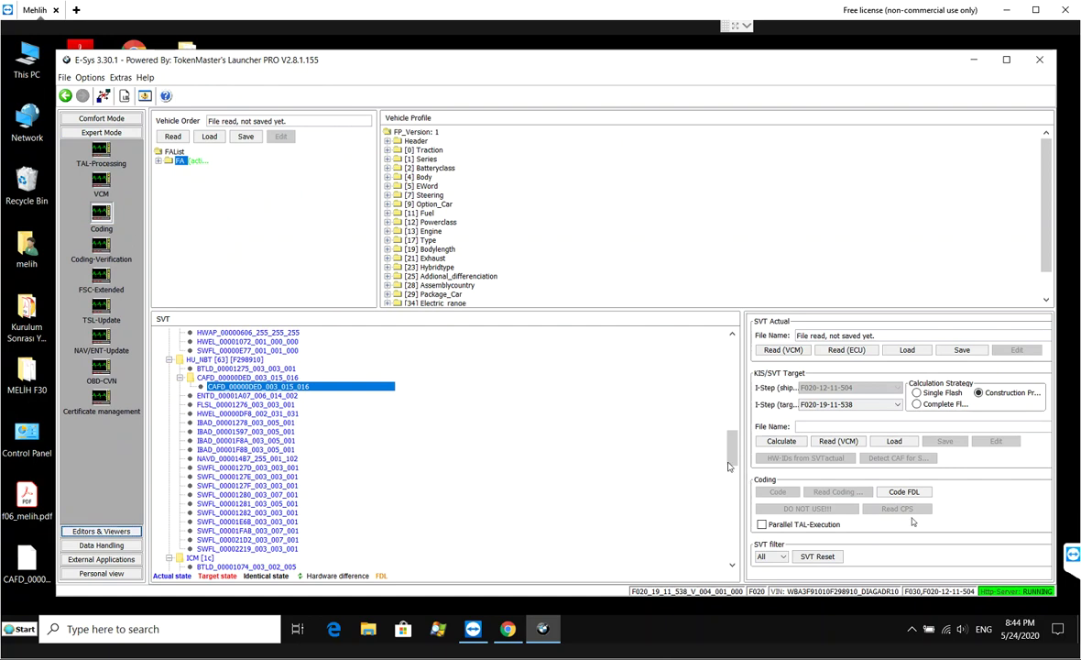
{"action": "left_click", "coordinate": [879, 491]}
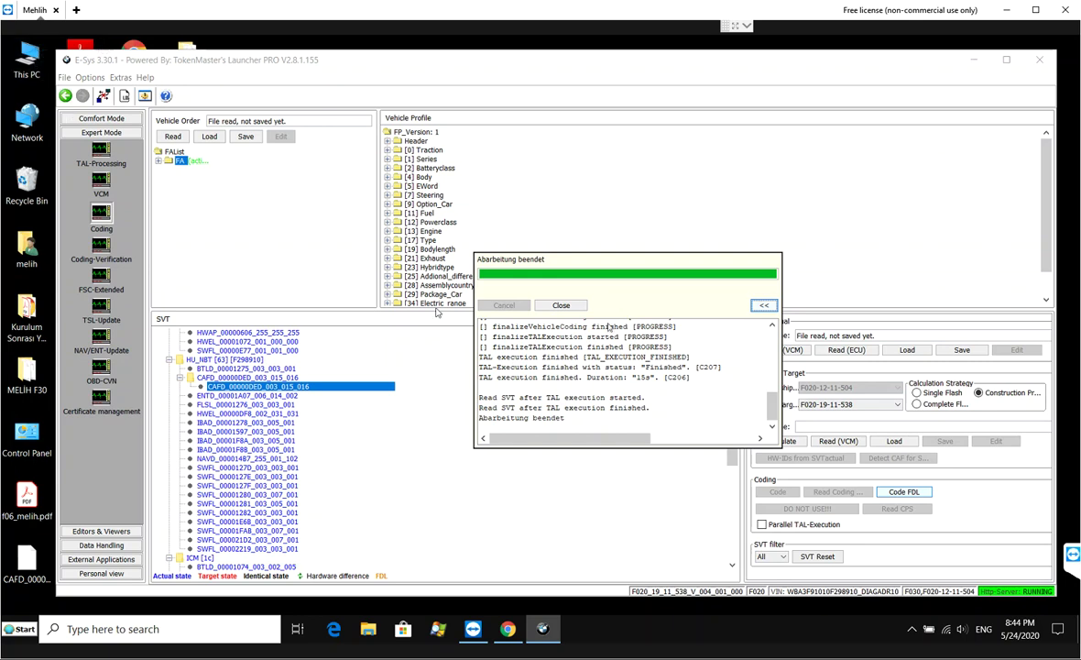
{"action": "scroll", "coordinate": [615, 384], "scroll_direction": "up", "scroll_amount": 5}
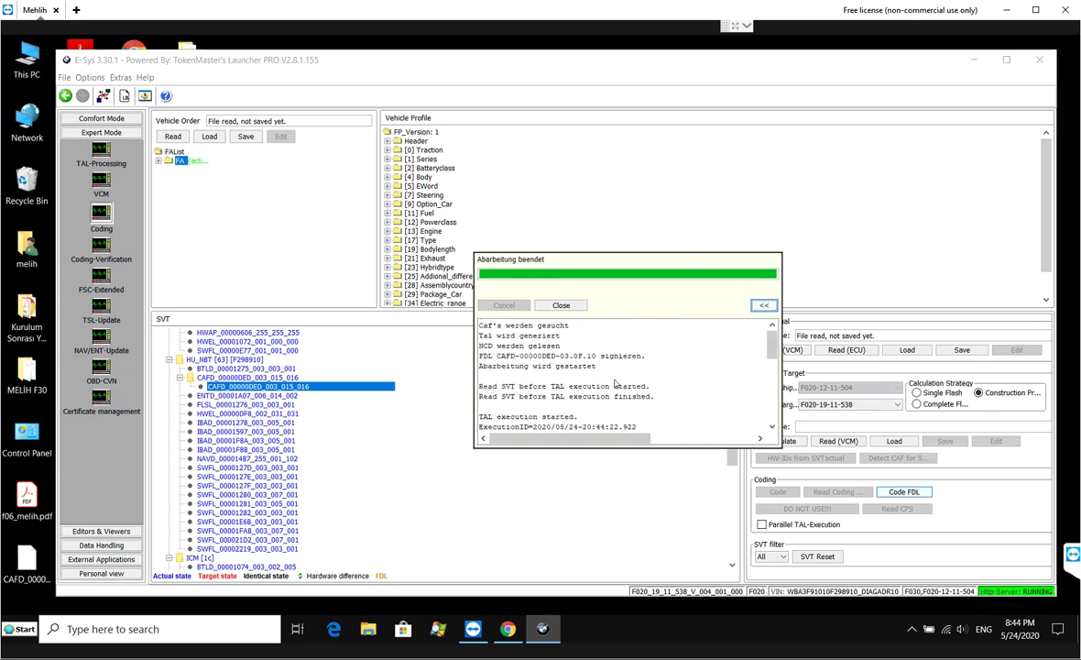
{"action": "scroll", "coordinate": [626, 375], "scroll_direction": "down", "scroll_amount": 2}
{"action": "scroll", "coordinate": [626, 375], "scroll_direction": "down", "scroll_amount": 2}
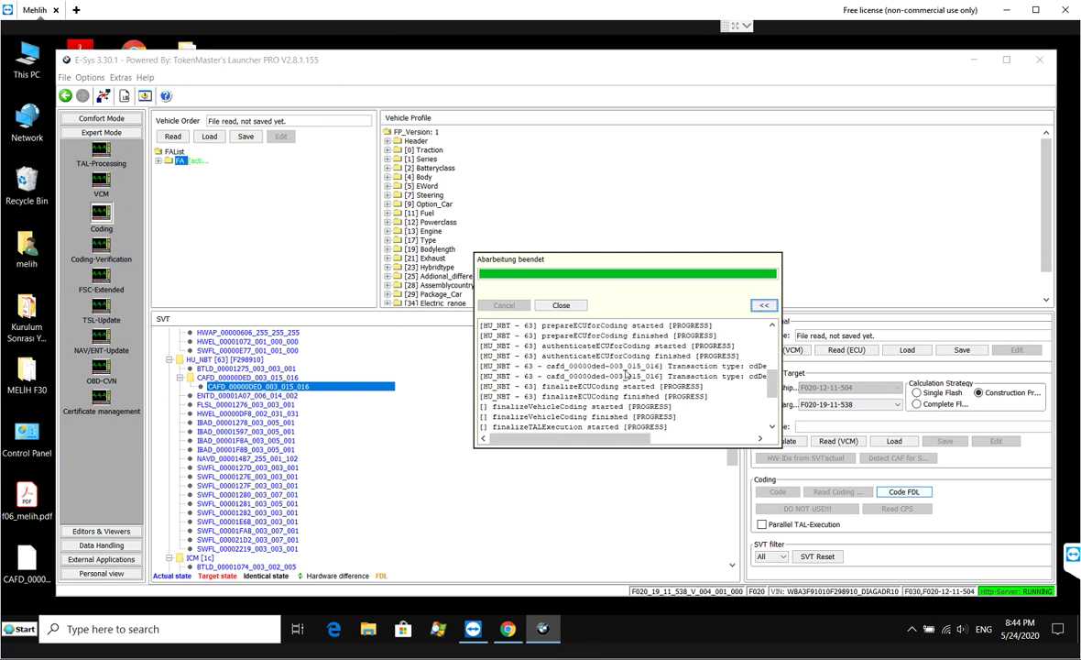
{"action": "left_click", "coordinate": [564, 305]}
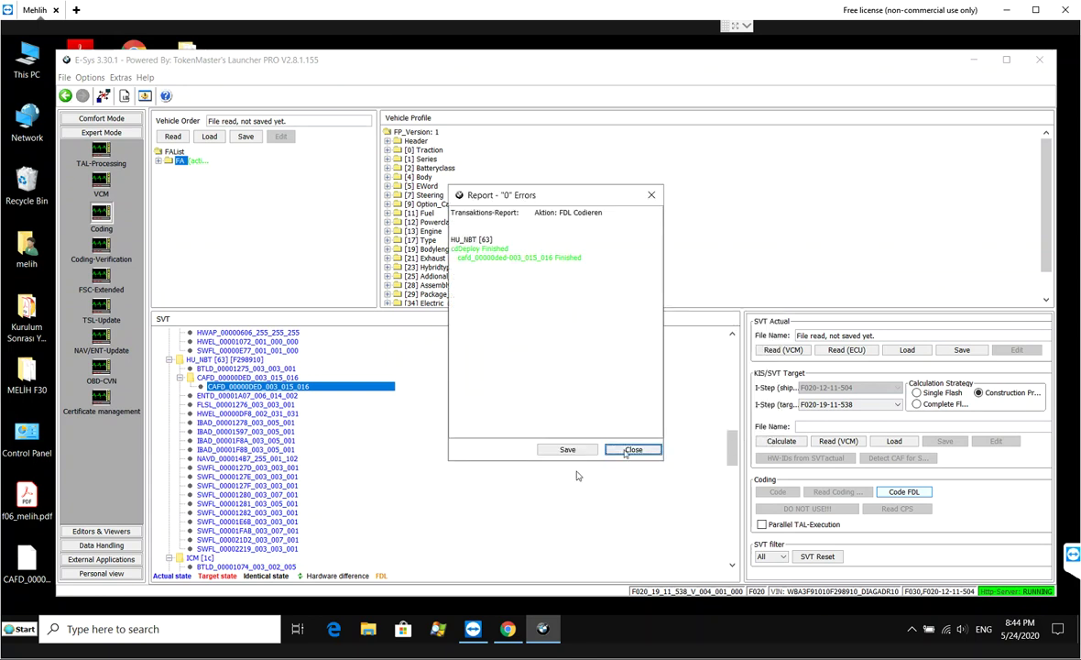
{"action": "left_click", "coordinate": [634, 450]}
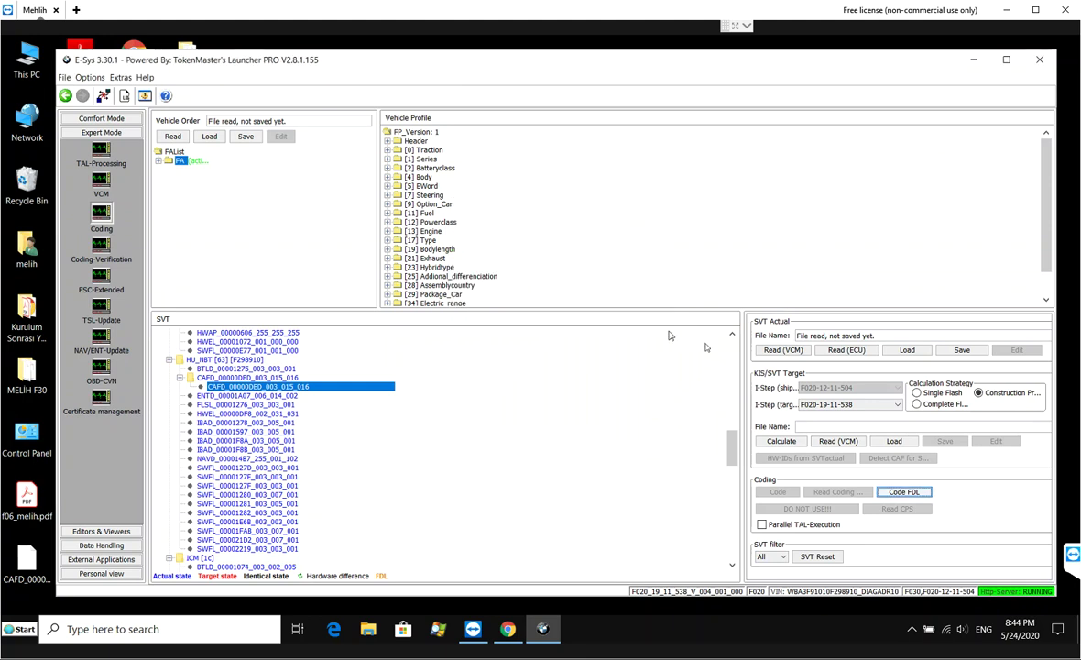
- Read the actual SVT from the VCM again, read the coding data of HU_NBT [63] and close the report
{"action": "left_click", "coordinate": [783, 351]}
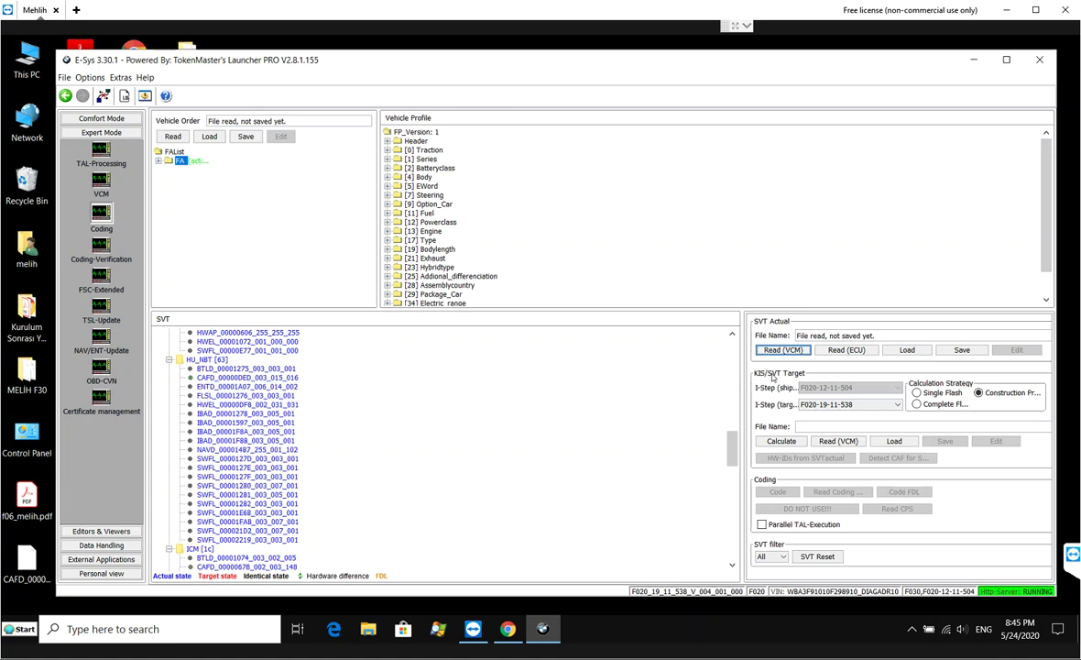
{"action": "left_click", "coordinate": [209, 360]}
{"action": "right_click", "coordinate": [209, 364]}
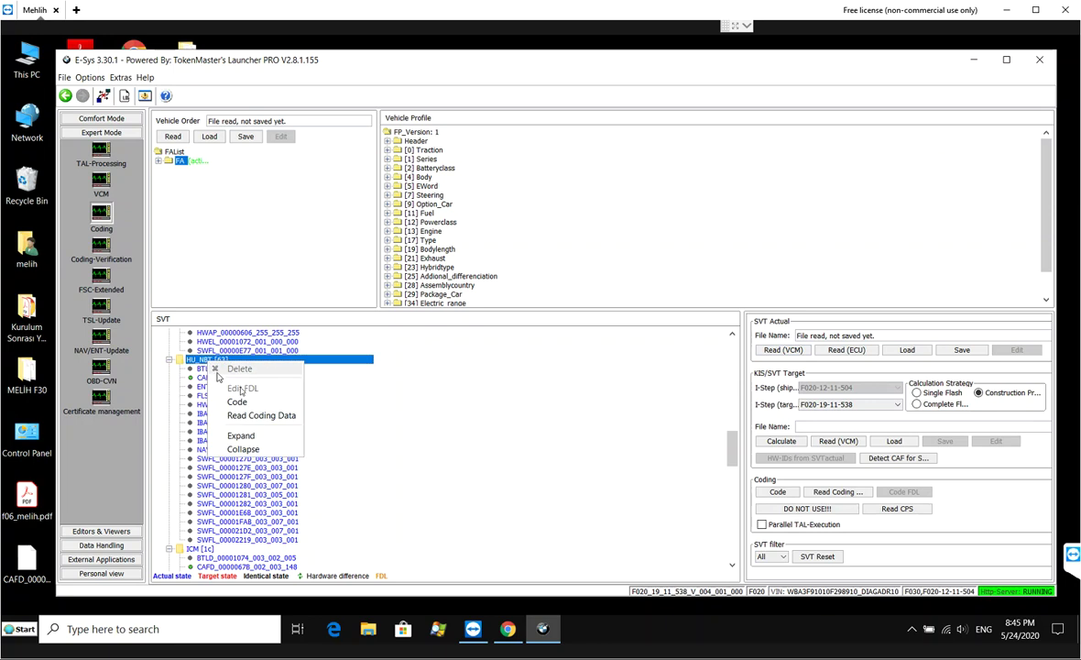
{"action": "left_click", "coordinate": [253, 417]}
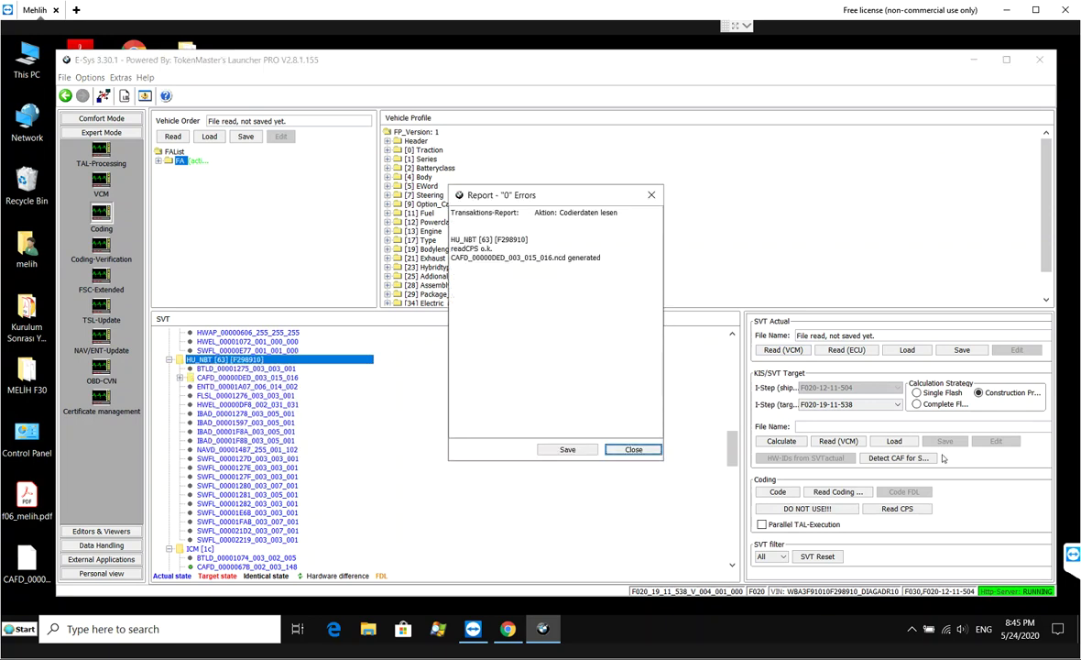
{"action": "left_click", "coordinate": [633, 449]}
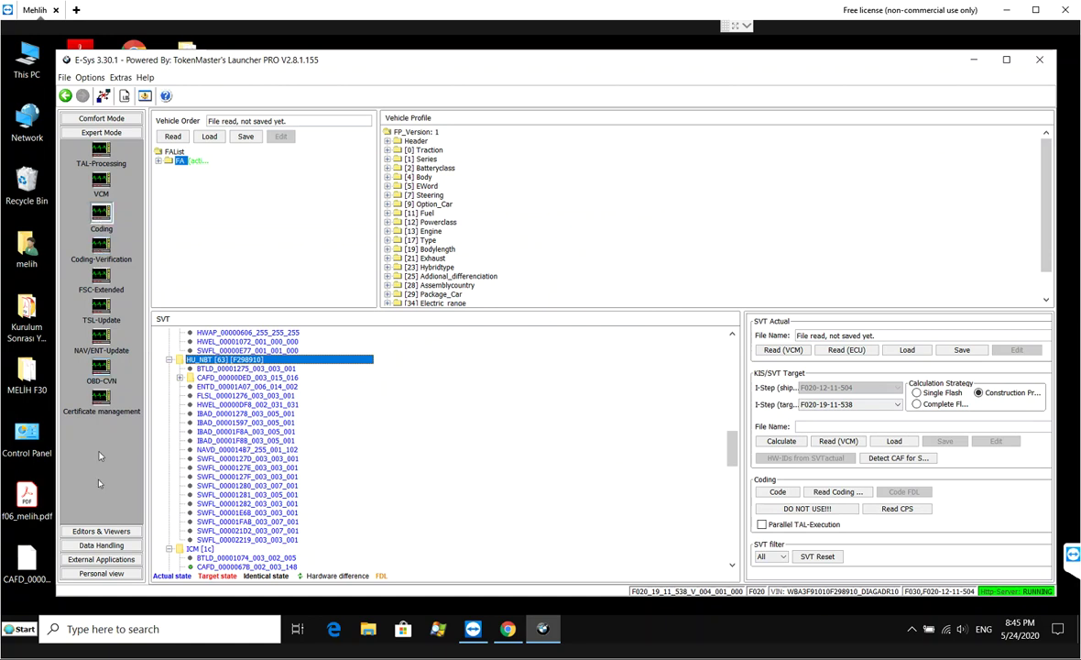
- Reload the updated coding file in the FDL-Editor and check the Ausgelesen value of VIDEO_HANDBRAKE in the 3000 HMI functions
{"action": "left_click", "coordinate": [101, 531]}
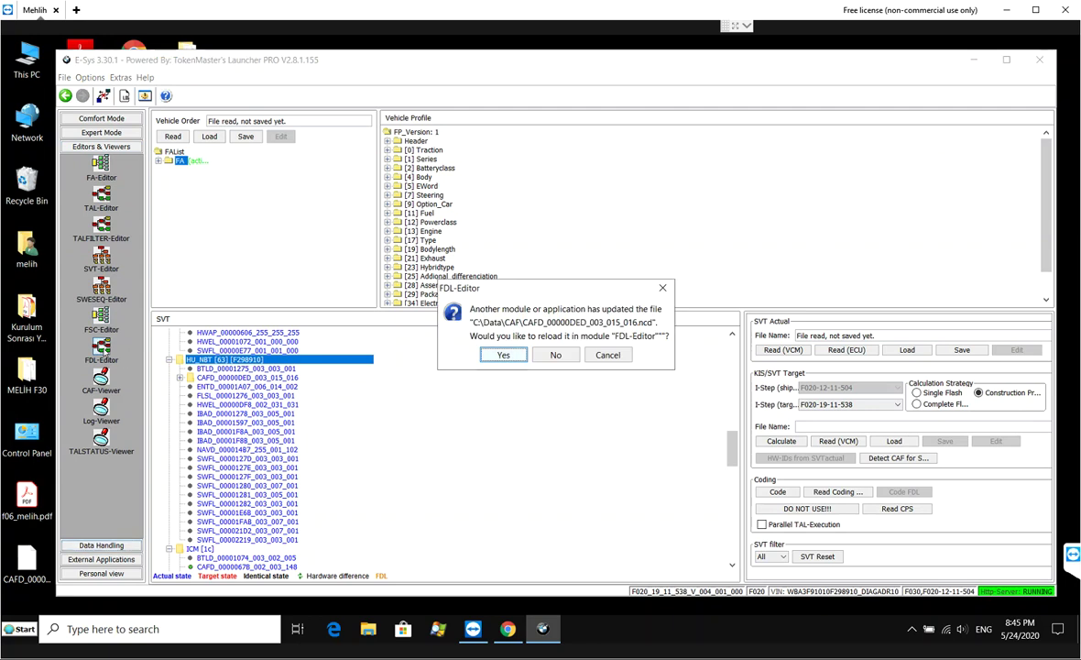
{"action": "left_click", "coordinate": [504, 356]}
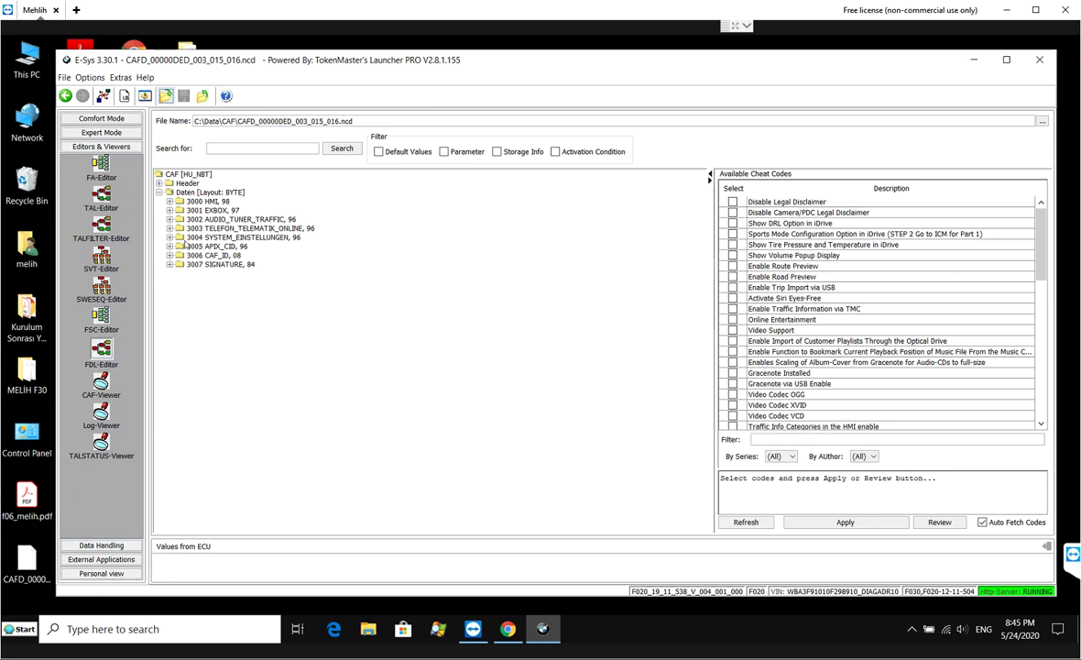
{"action": "left_click", "coordinate": [169, 201]}
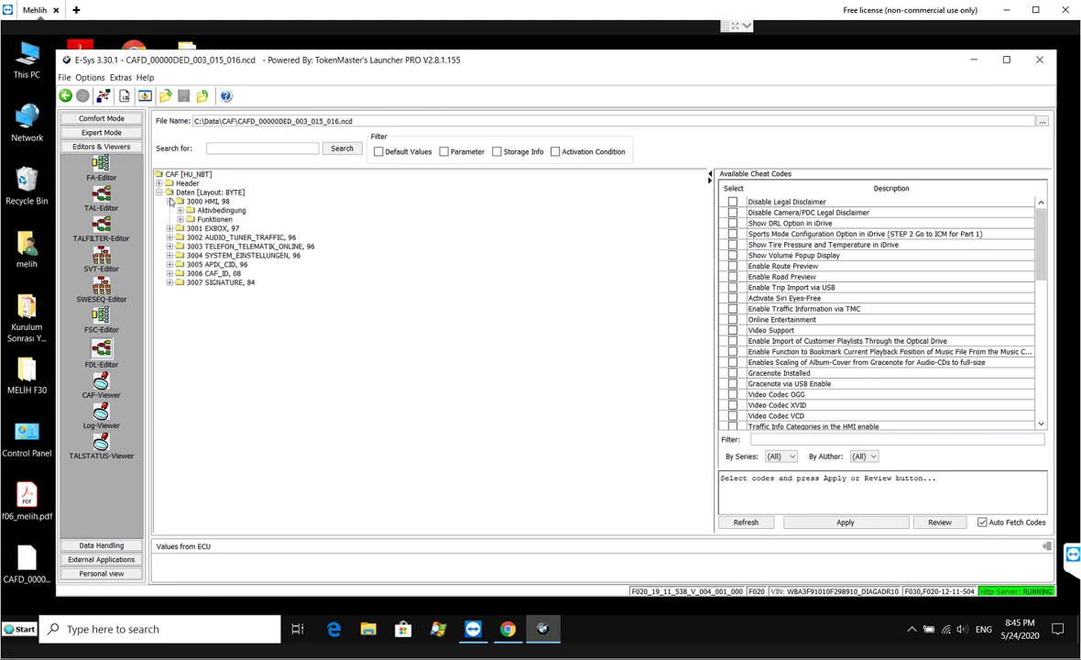
{"action": "left_click", "coordinate": [180, 219]}
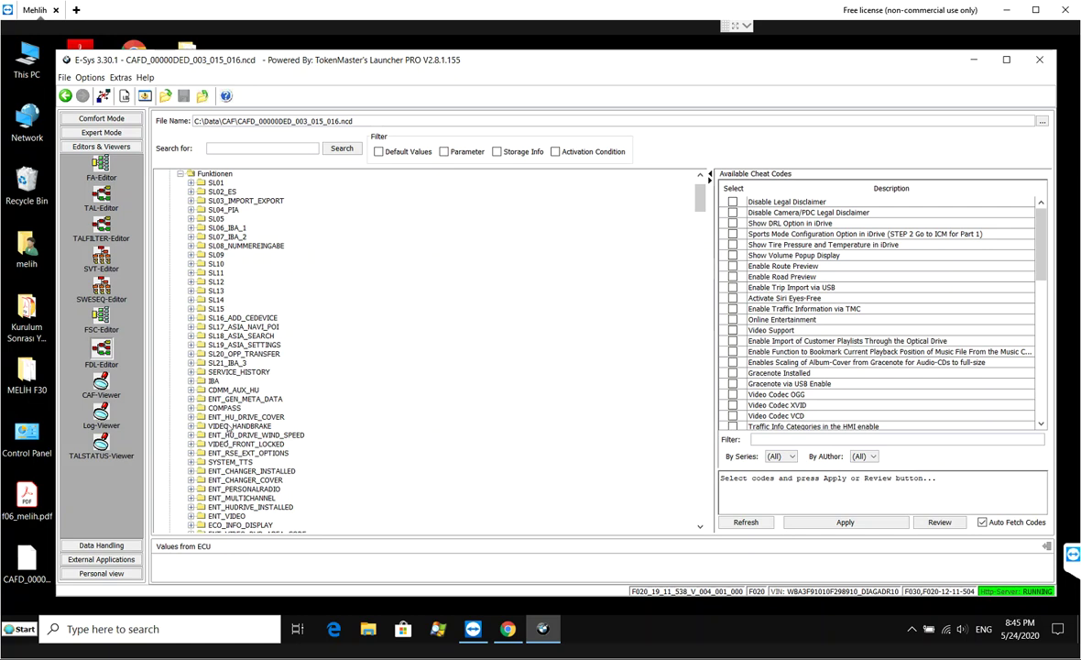
{"action": "left_click", "coordinate": [217, 427]}
{"action": "left_click", "coordinate": [191, 426]}
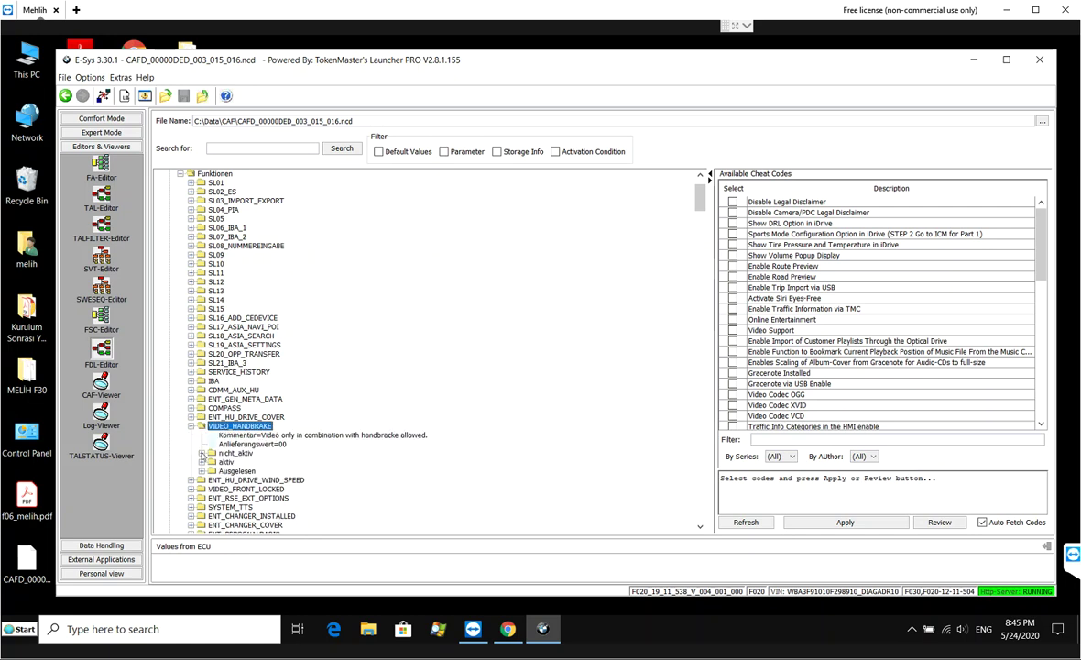
{"action": "left_click", "coordinate": [201, 471]}
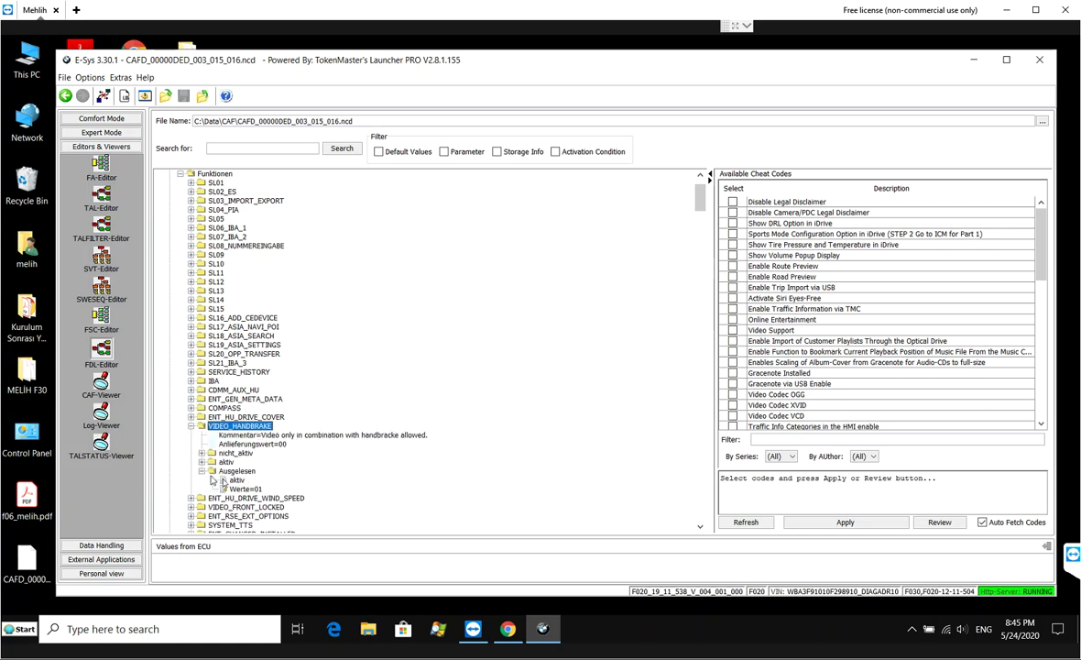
{"action": "left_click", "coordinate": [235, 480]}
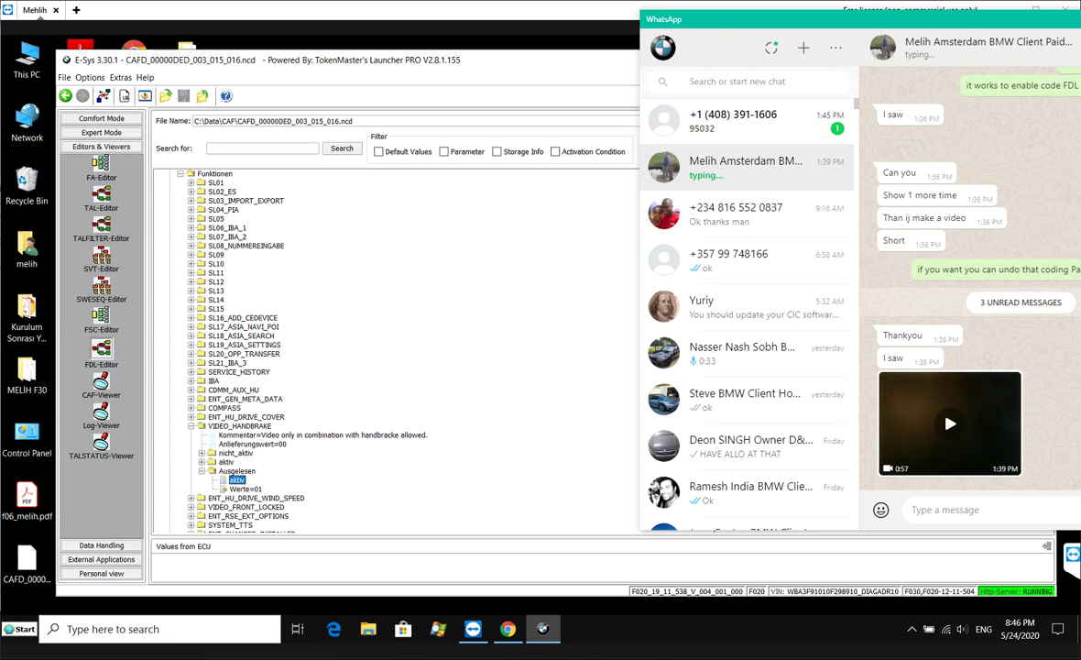
- In the WhatsApp window, play the video the client sent in the chat and close it
{"action": "mouse_move", "coordinate": [950, 392]}
{"action": "left_click_drag", "start_coordinate": [1042, 27], "coordinate": [834, 27]}
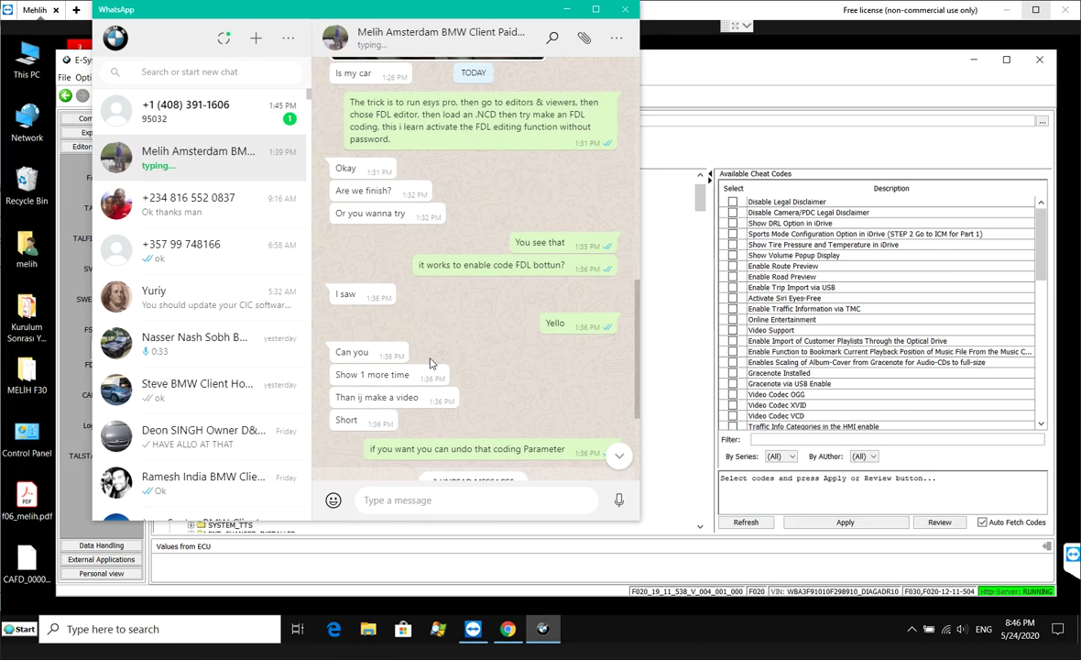
{"action": "scroll", "coordinate": [431, 362], "scroll_direction": "down", "scroll_amount": 3}
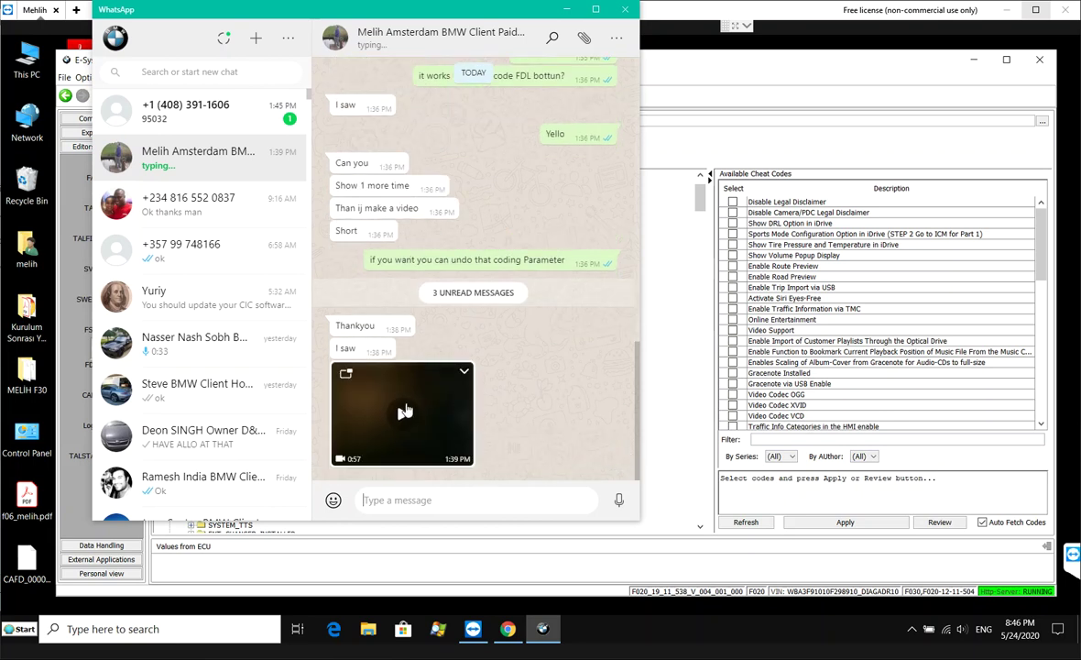
{"action": "left_click", "coordinate": [405, 411]}
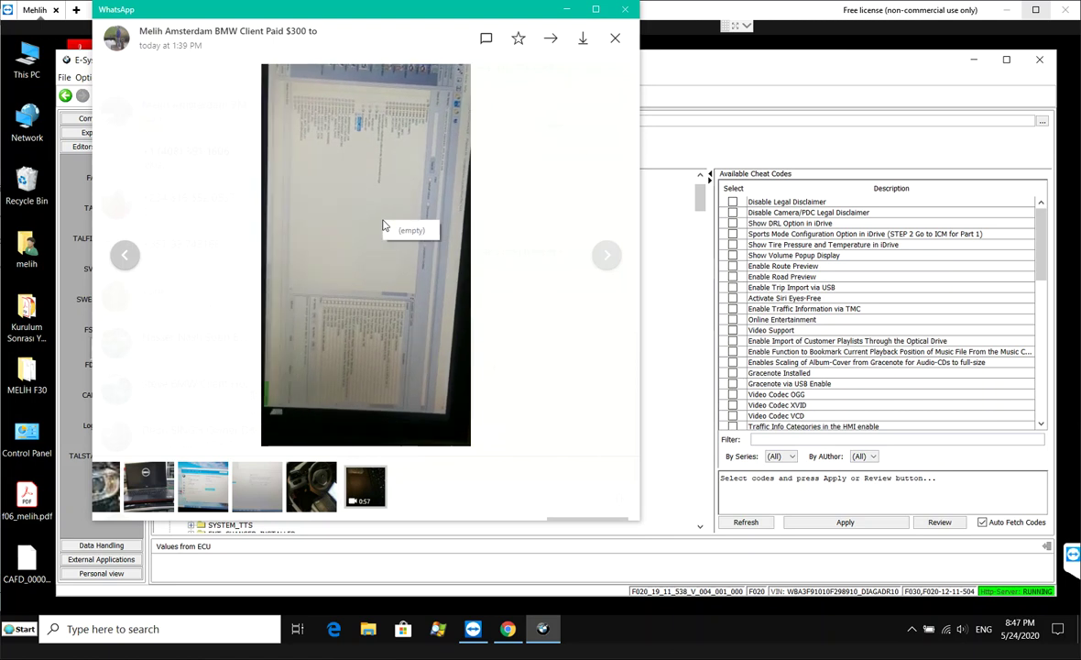
{"action": "left_click", "coordinate": [504, 220]}
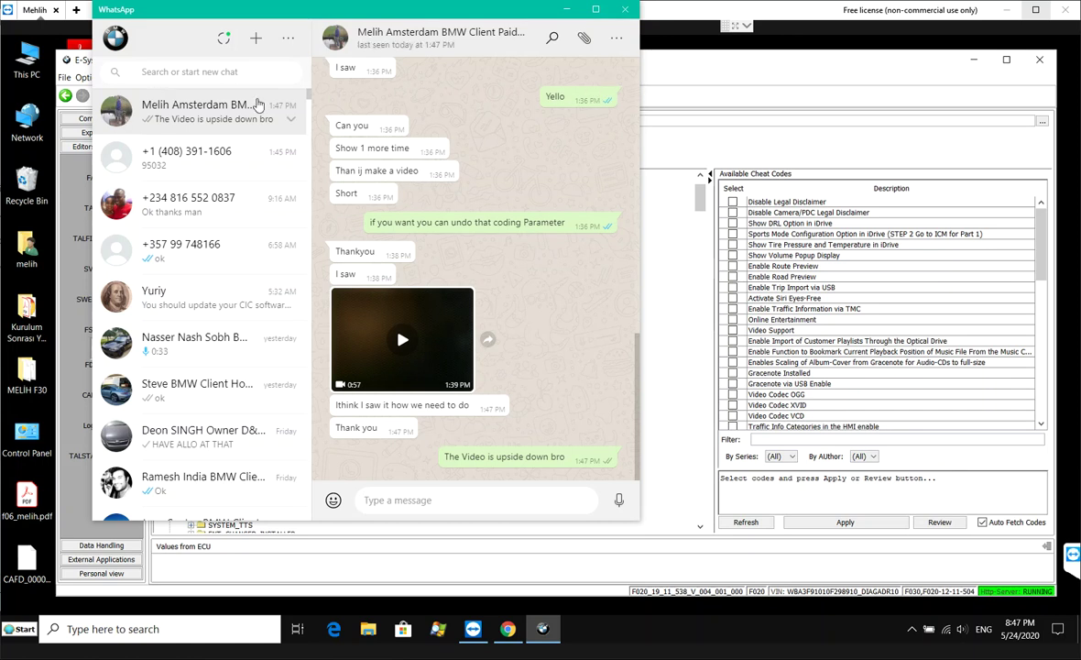
- Open the client's contact info and view the profile picture and the shared photo of the laptop in the car
{"action": "left_click", "coordinate": [340, 38]}
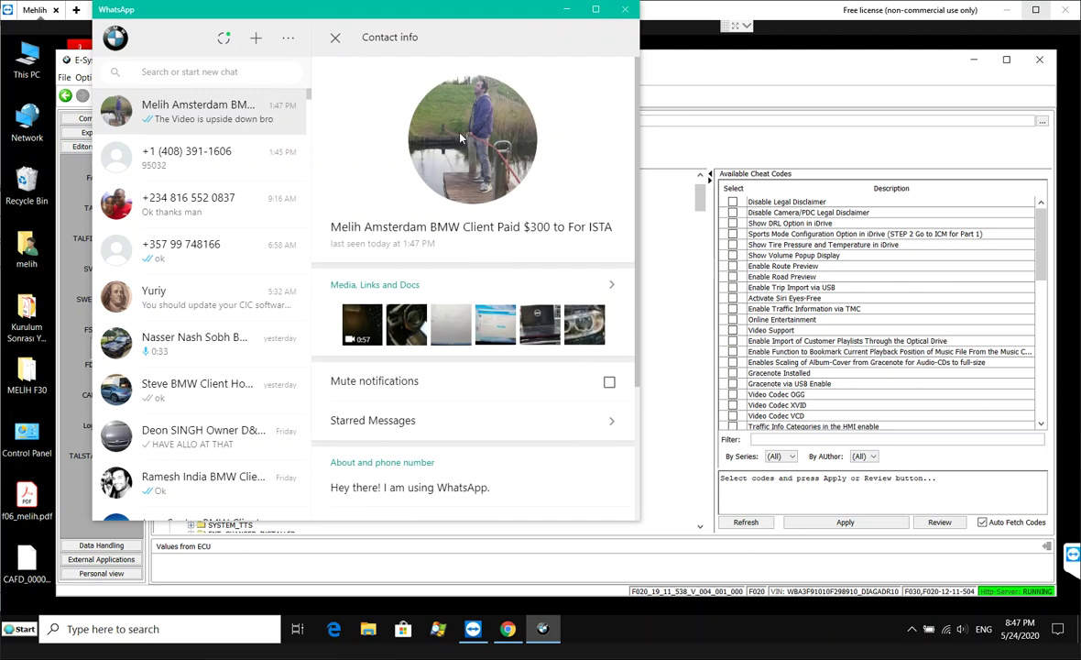
{"action": "left_click", "coordinate": [461, 137]}
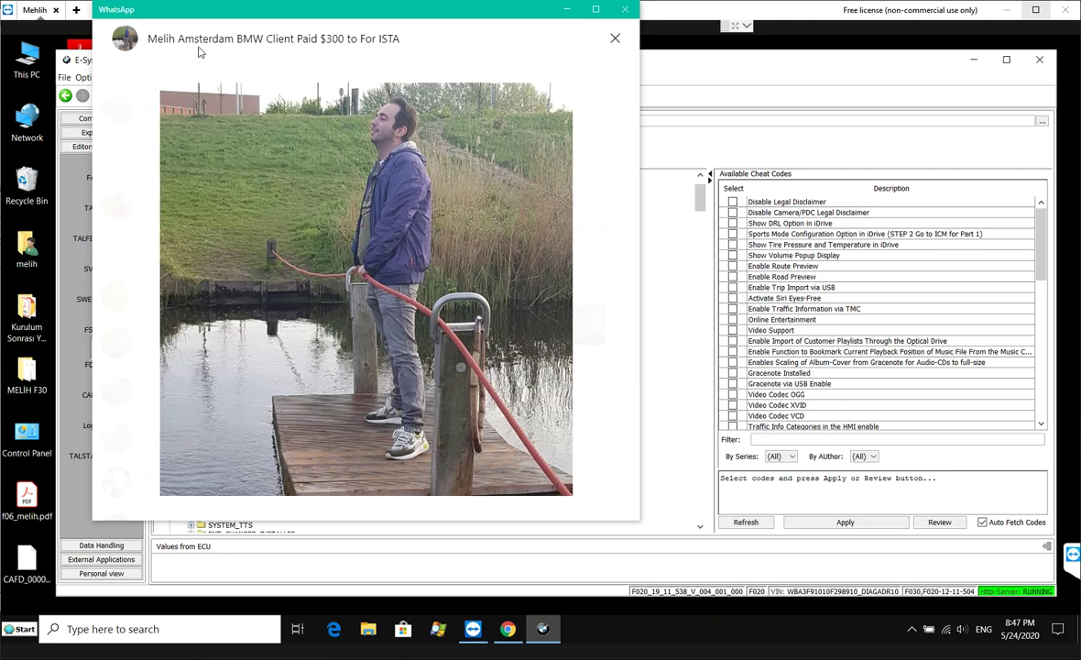
{"action": "left_click", "coordinate": [615, 41]}
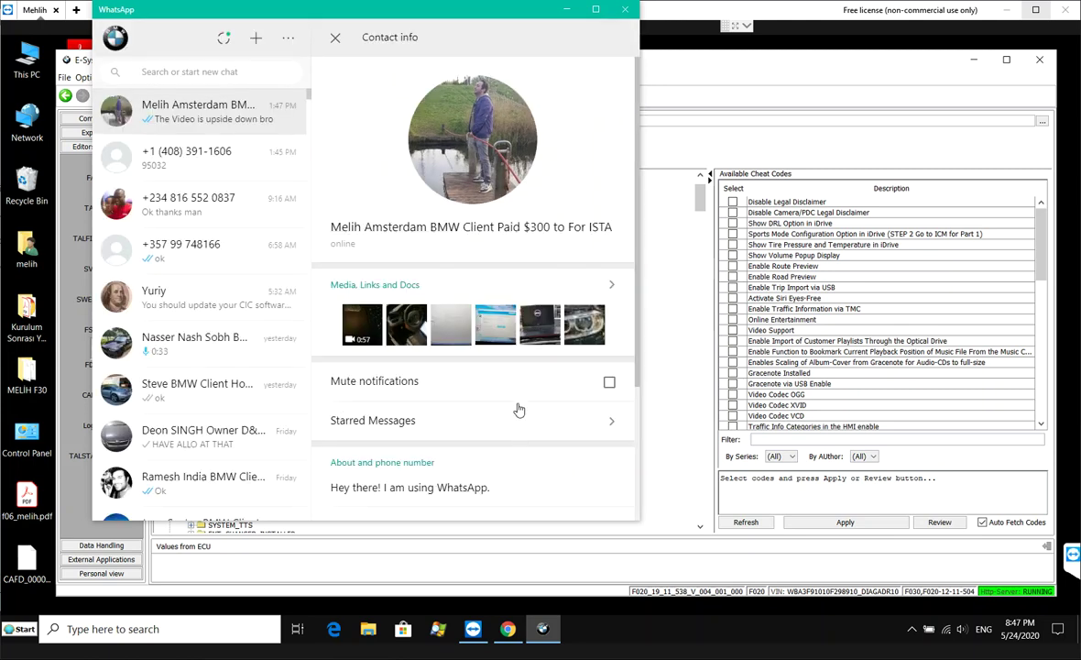
{"action": "left_click", "coordinate": [408, 331]}
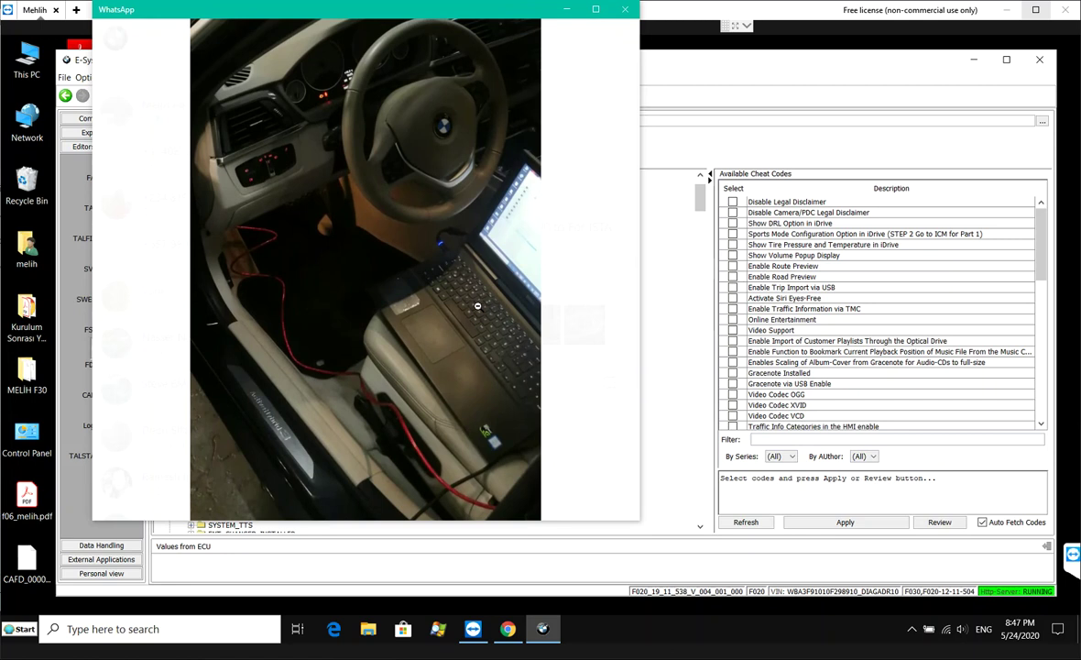
{"action": "key", "text": "Escape"}
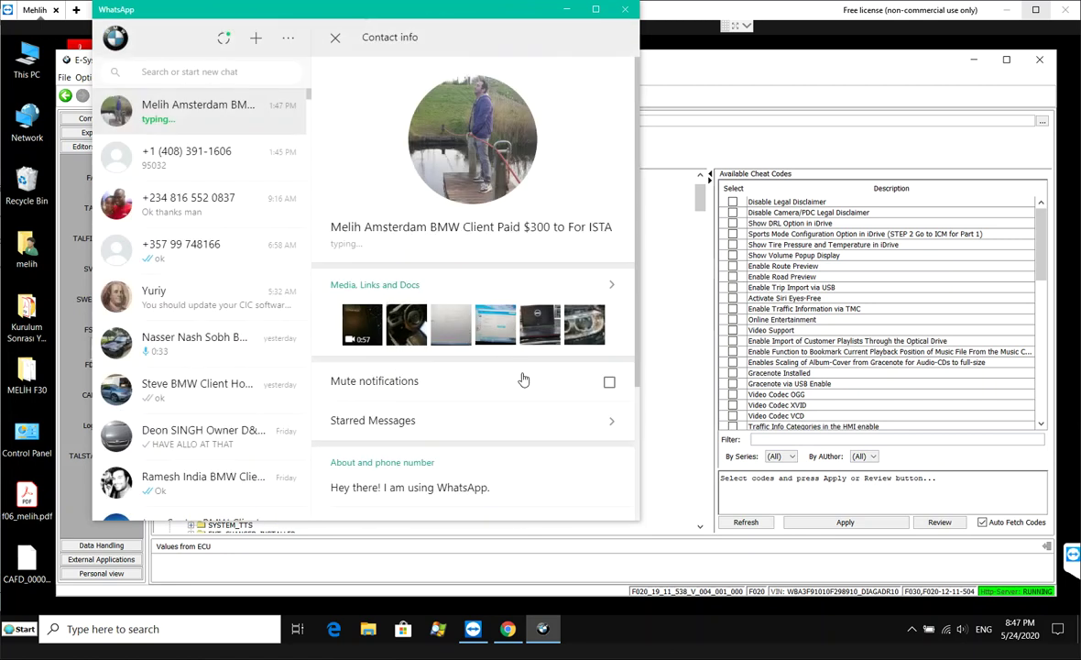
- View the client's shared photos of the Dell laptop and the car headlight, then leave the contact info and minimize WhatsApp
{"action": "left_click", "coordinate": [541, 330]}
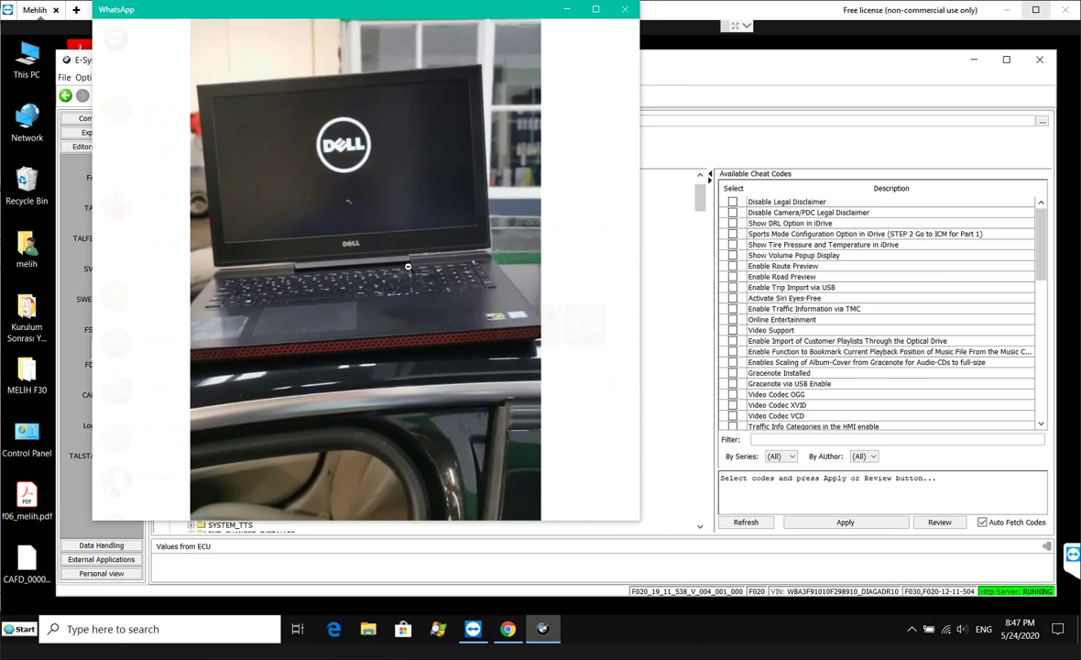
{"action": "key", "text": "Escape"}
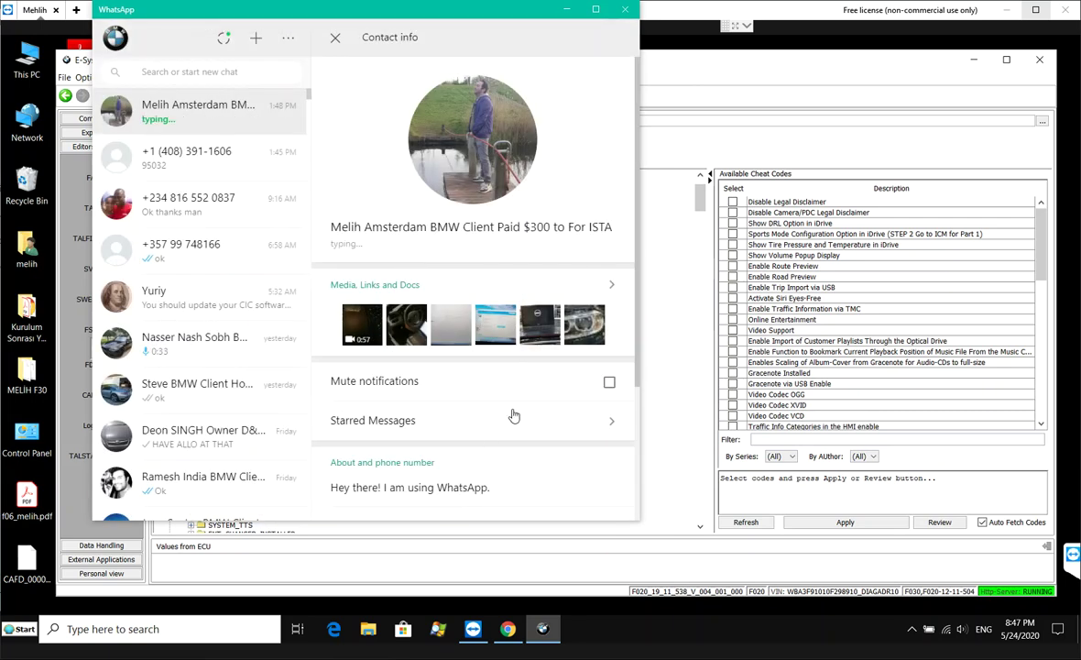
{"action": "left_click", "coordinate": [585, 324]}
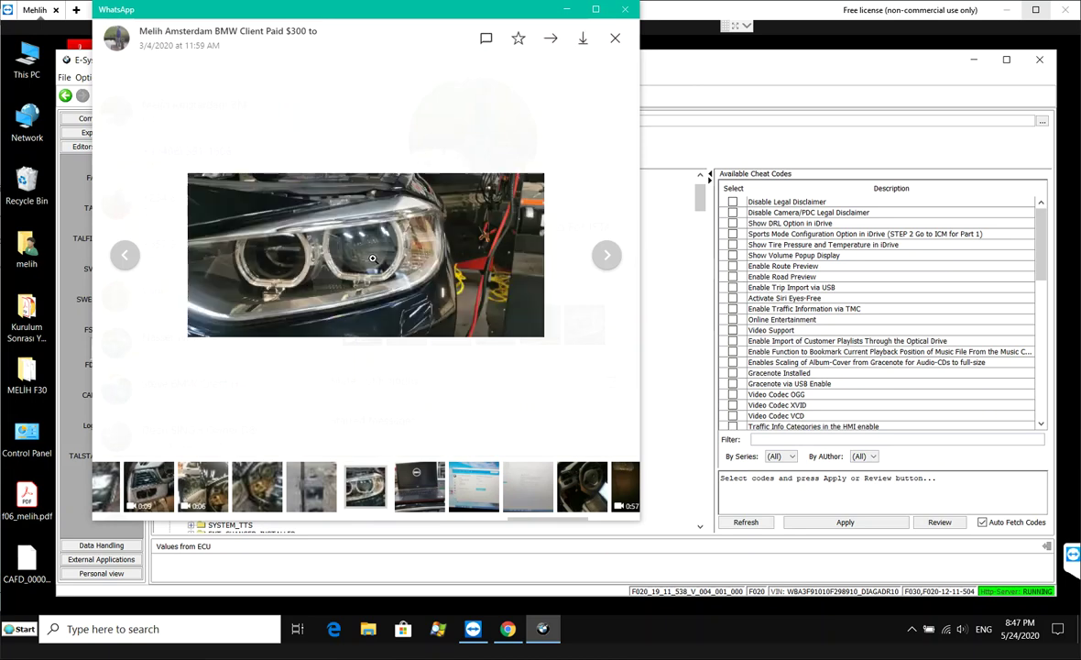
{"action": "key", "text": "Escape"}
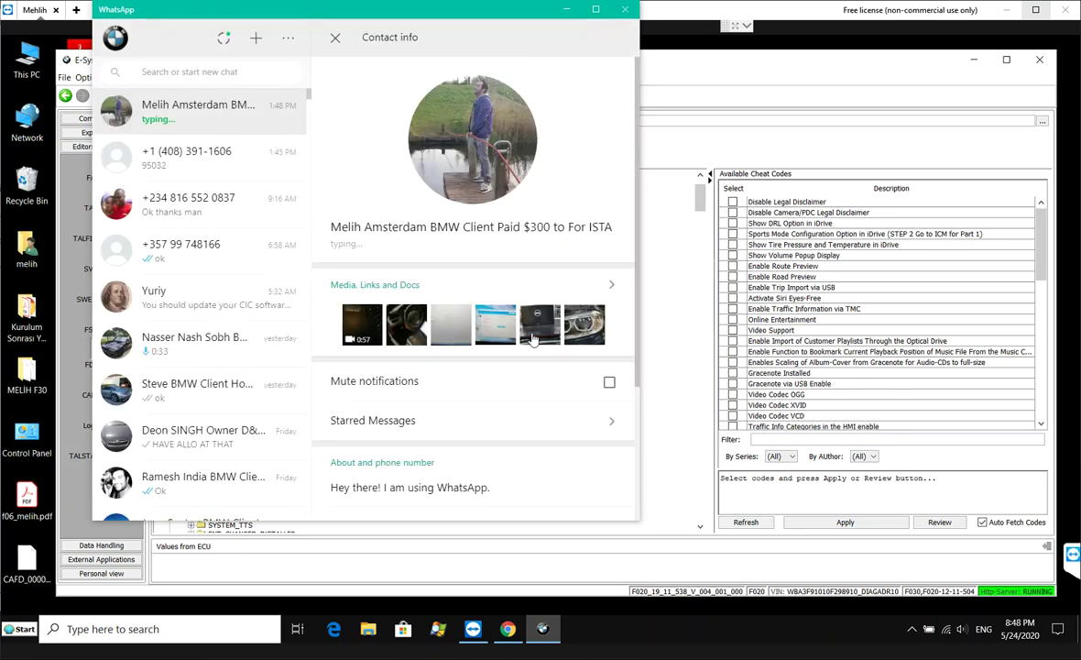
{"action": "left_click", "coordinate": [335, 37]}
{"action": "left_click", "coordinate": [566, 9]}
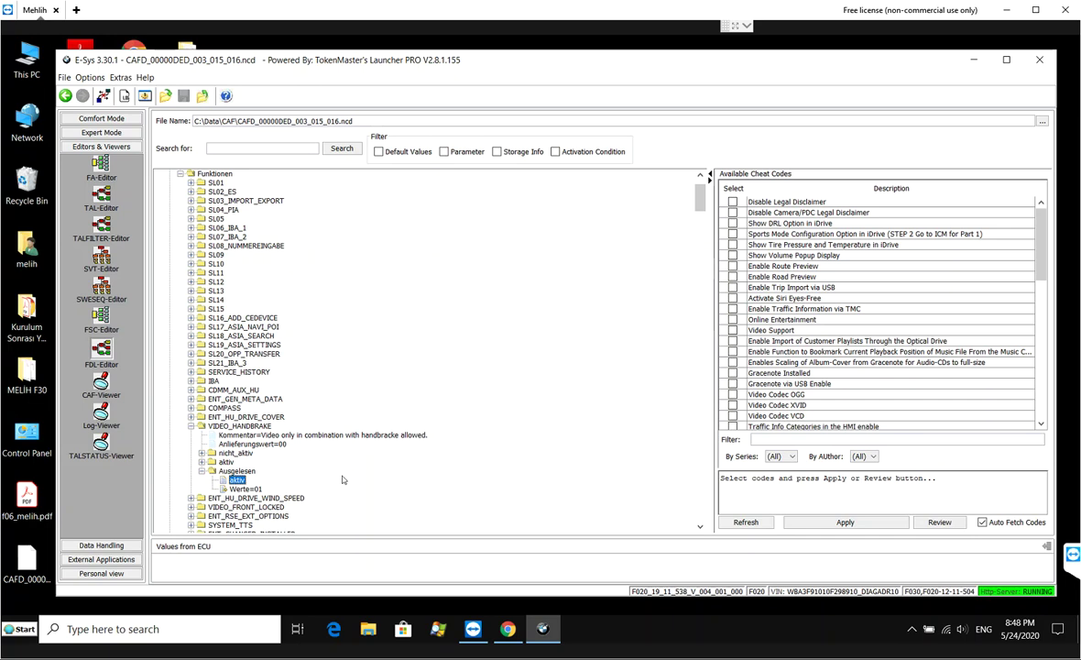
- Look through the 3000 HMI functions listed after VIDEO_HANDBRAKE in the HU_NBT coding file and return to the start of the tree
{"action": "scroll", "coordinate": [235, 411], "scroll_direction": "down", "scroll_amount": 3}
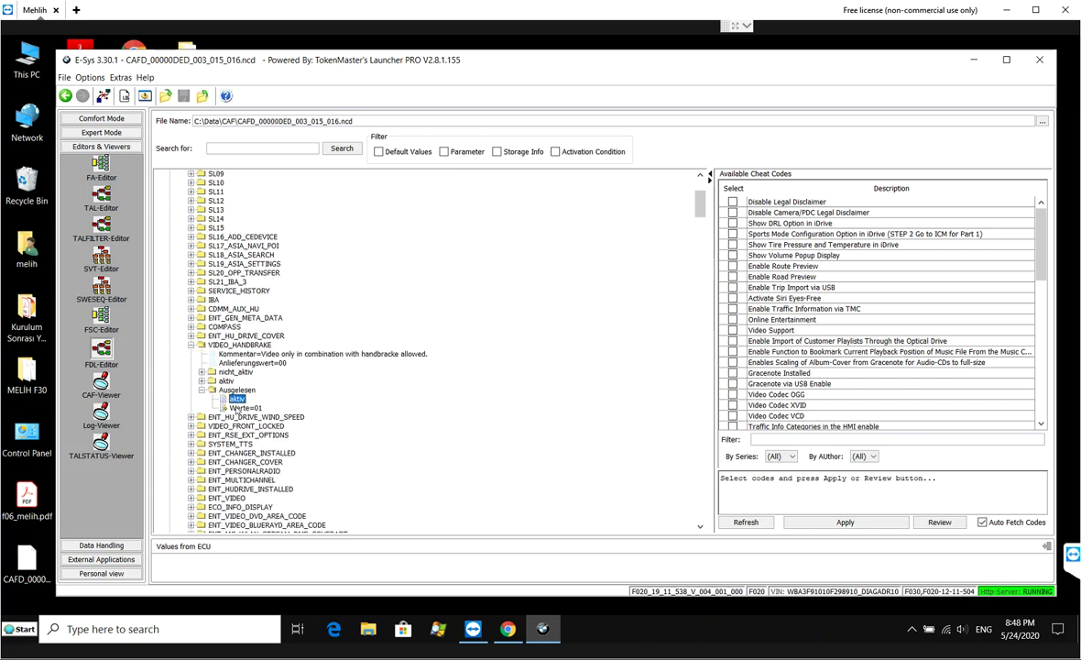
{"action": "scroll", "coordinate": [235, 408], "scroll_direction": "down", "scroll_amount": 1}
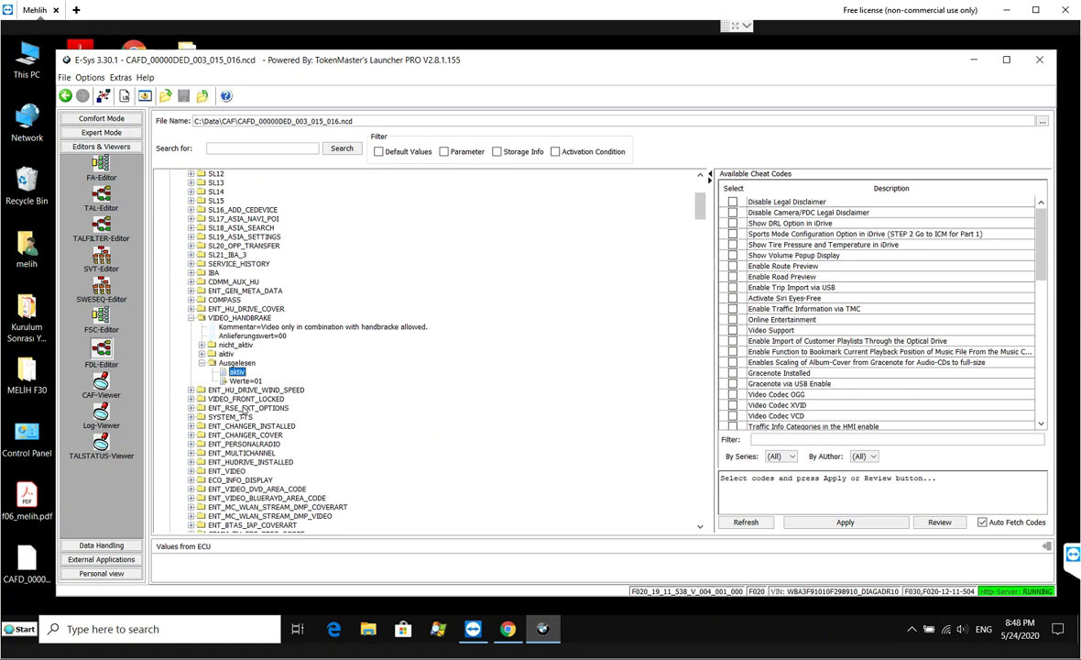
{"action": "scroll", "coordinate": [245, 408], "scroll_direction": "down", "scroll_amount": 7}
{"action": "scroll", "coordinate": [245, 411], "scroll_direction": "down", "scroll_amount": 10}
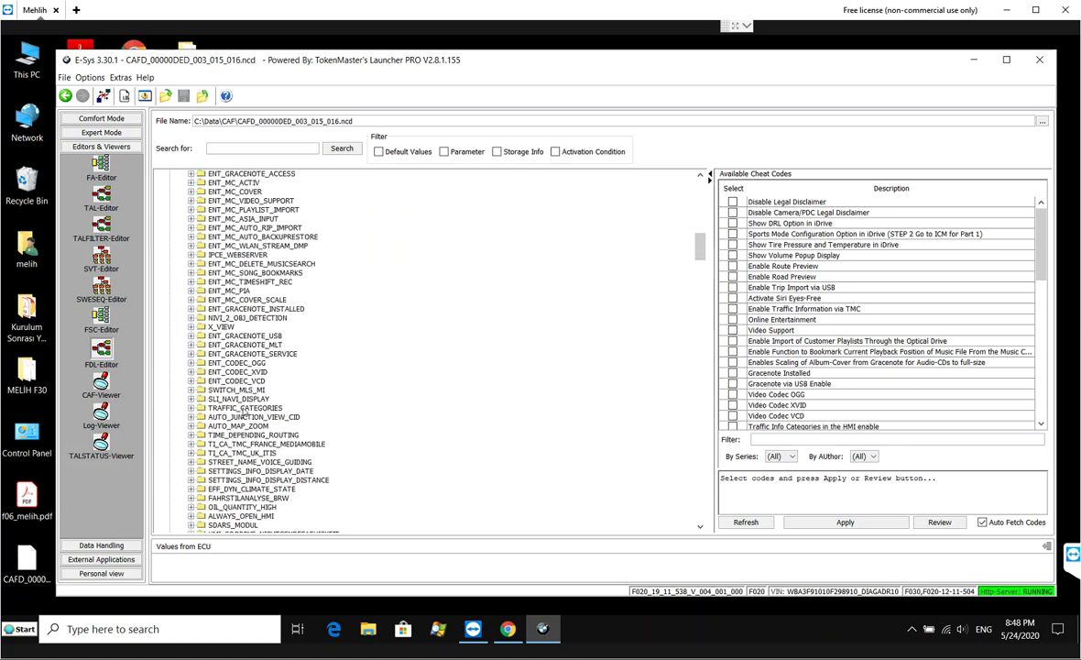
{"action": "scroll", "coordinate": [245, 413], "scroll_direction": "down", "scroll_amount": 6}
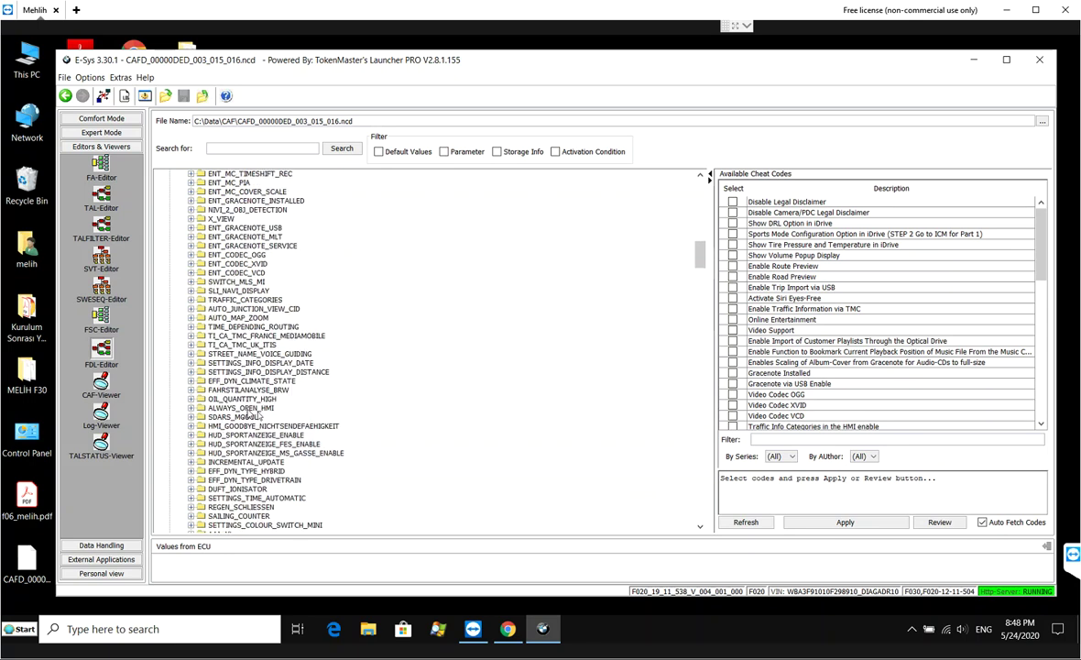
{"action": "scroll", "coordinate": [290, 414], "scroll_direction": "up", "scroll_amount": 20}
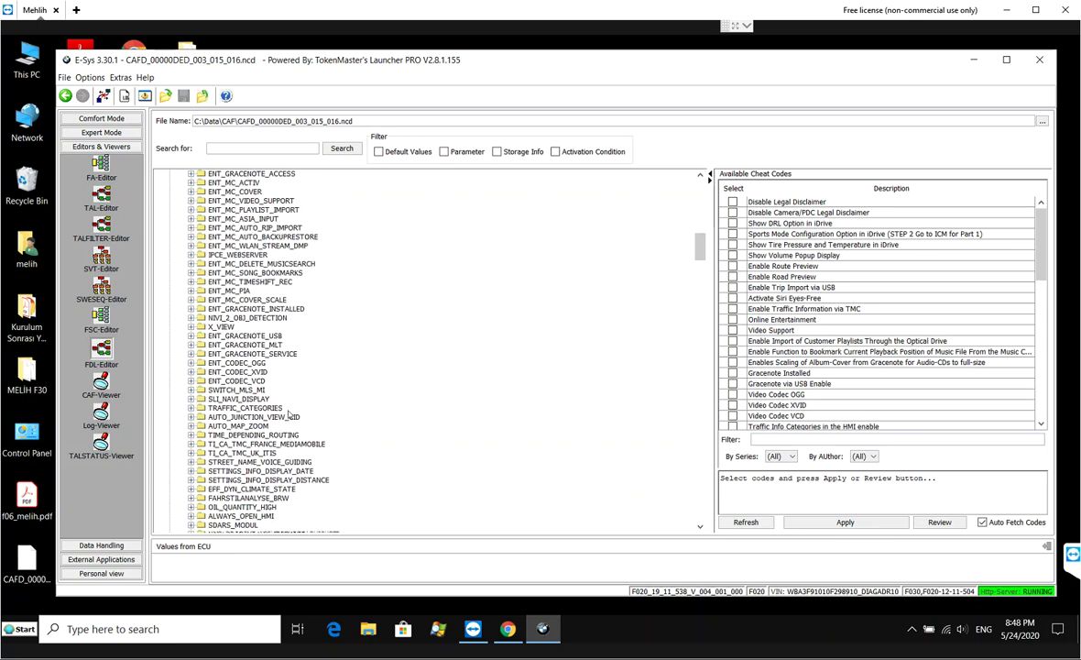
{"action": "scroll", "coordinate": [289, 414], "scroll_direction": "up", "scroll_amount": 2}
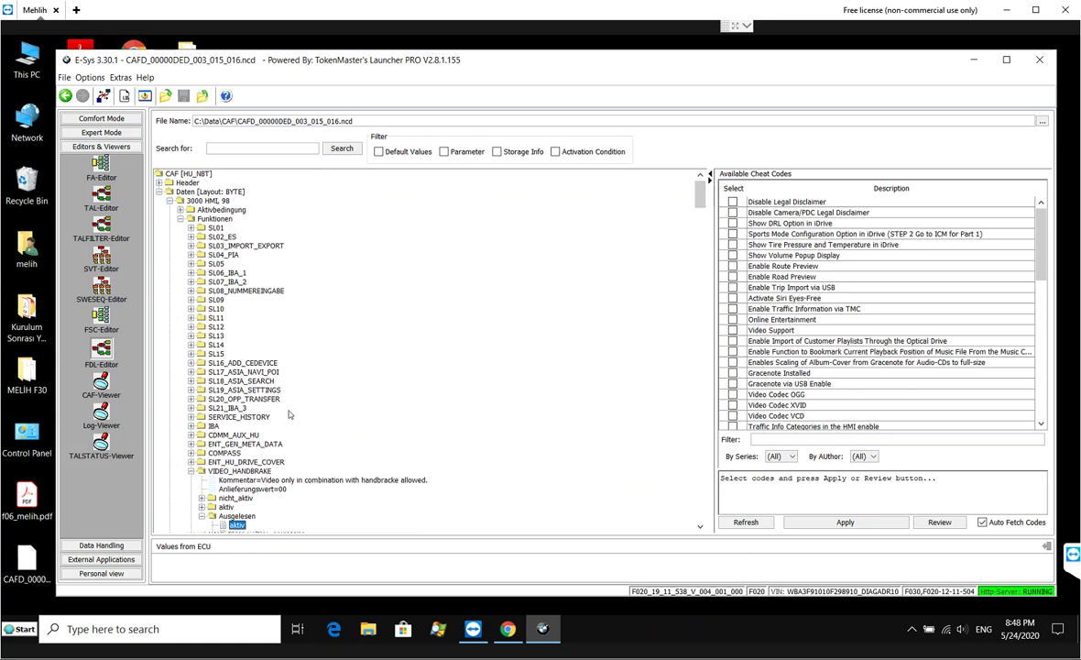